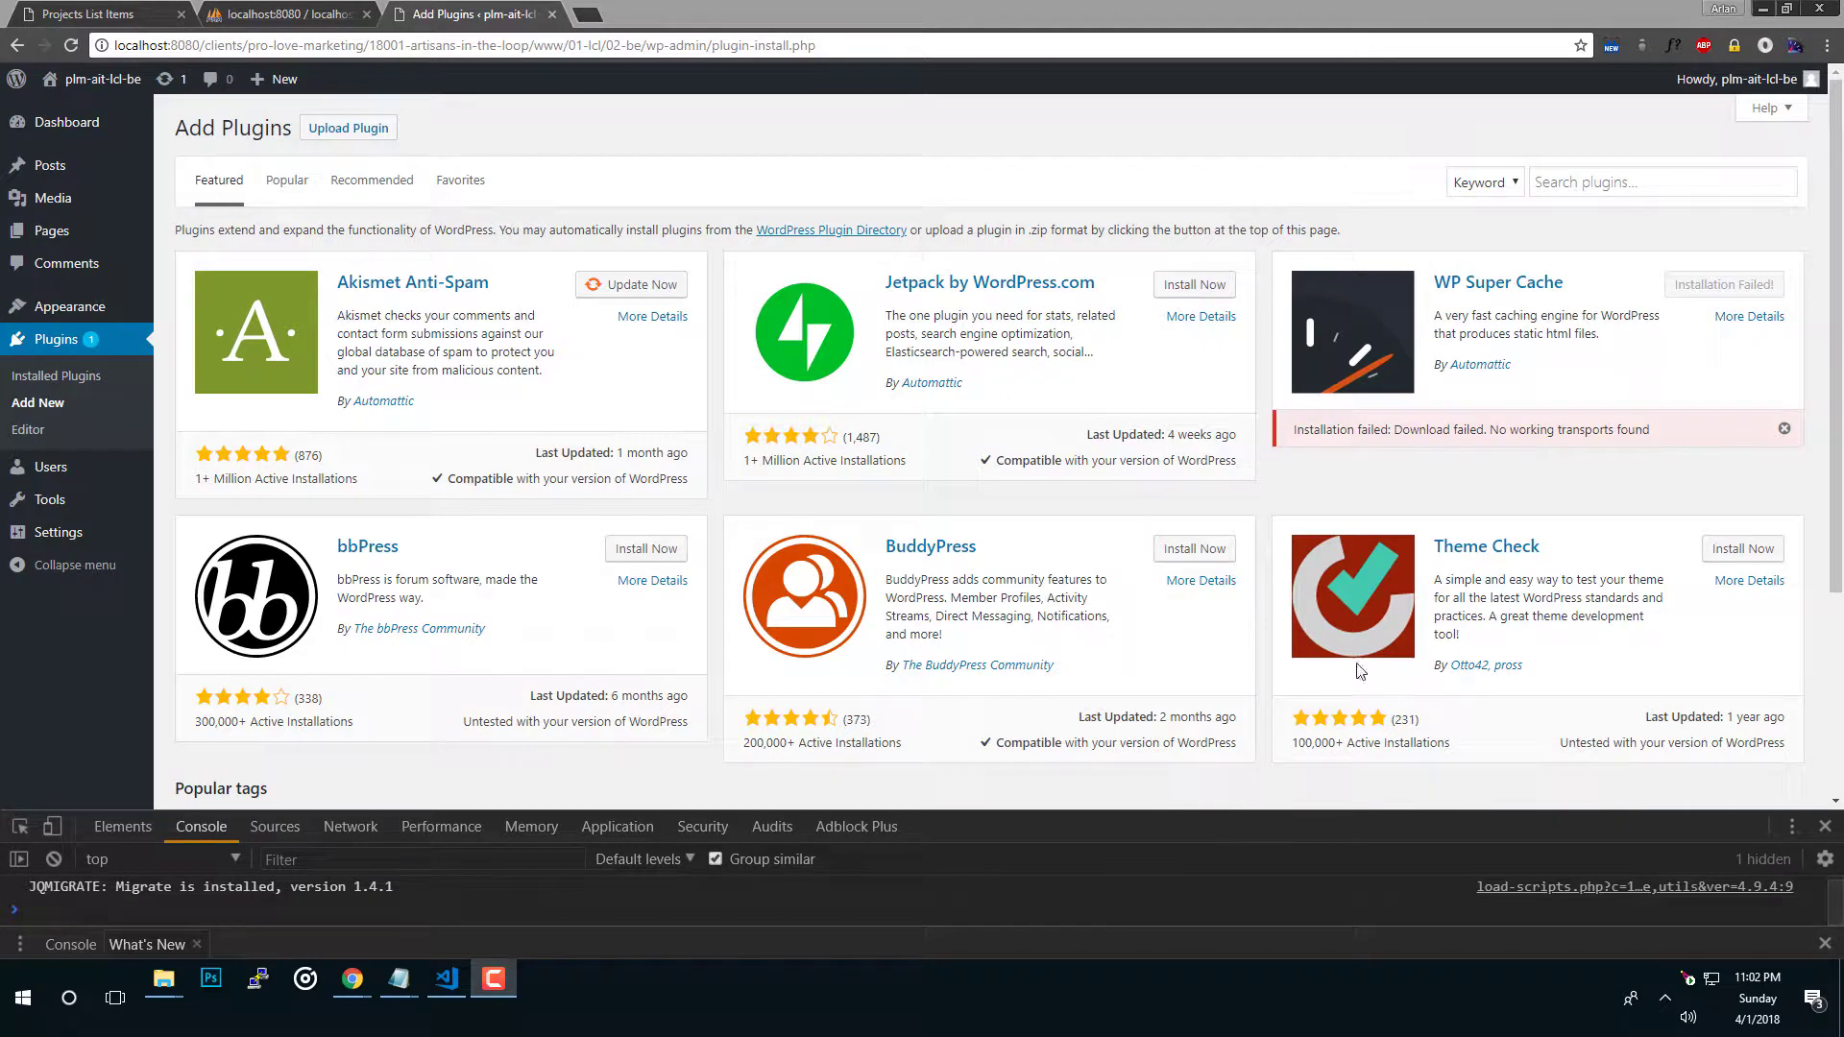
Step: Bring the php.ini editor window into view and maximize it
{"action": "left_click_drag", "start_coordinate": [1652, 433], "coordinate": [1280, 451]}
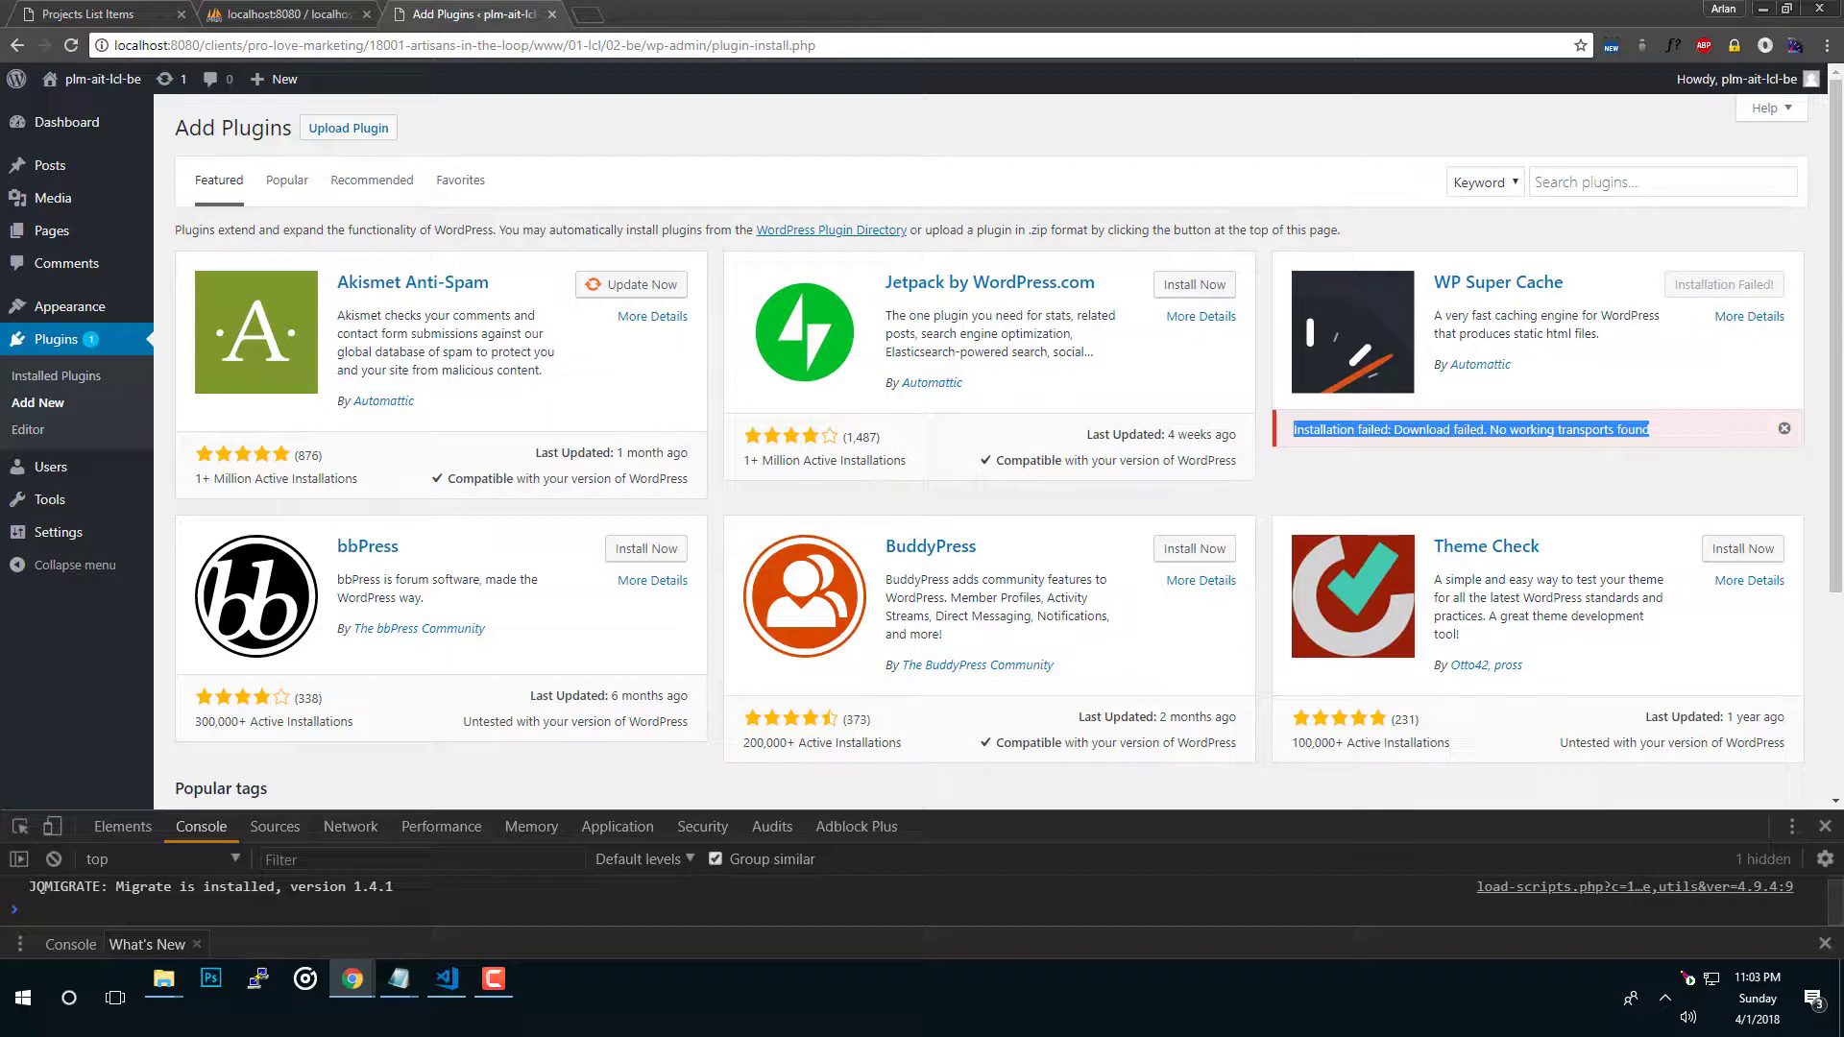
{"action": "key", "text": "alt+Tab"}
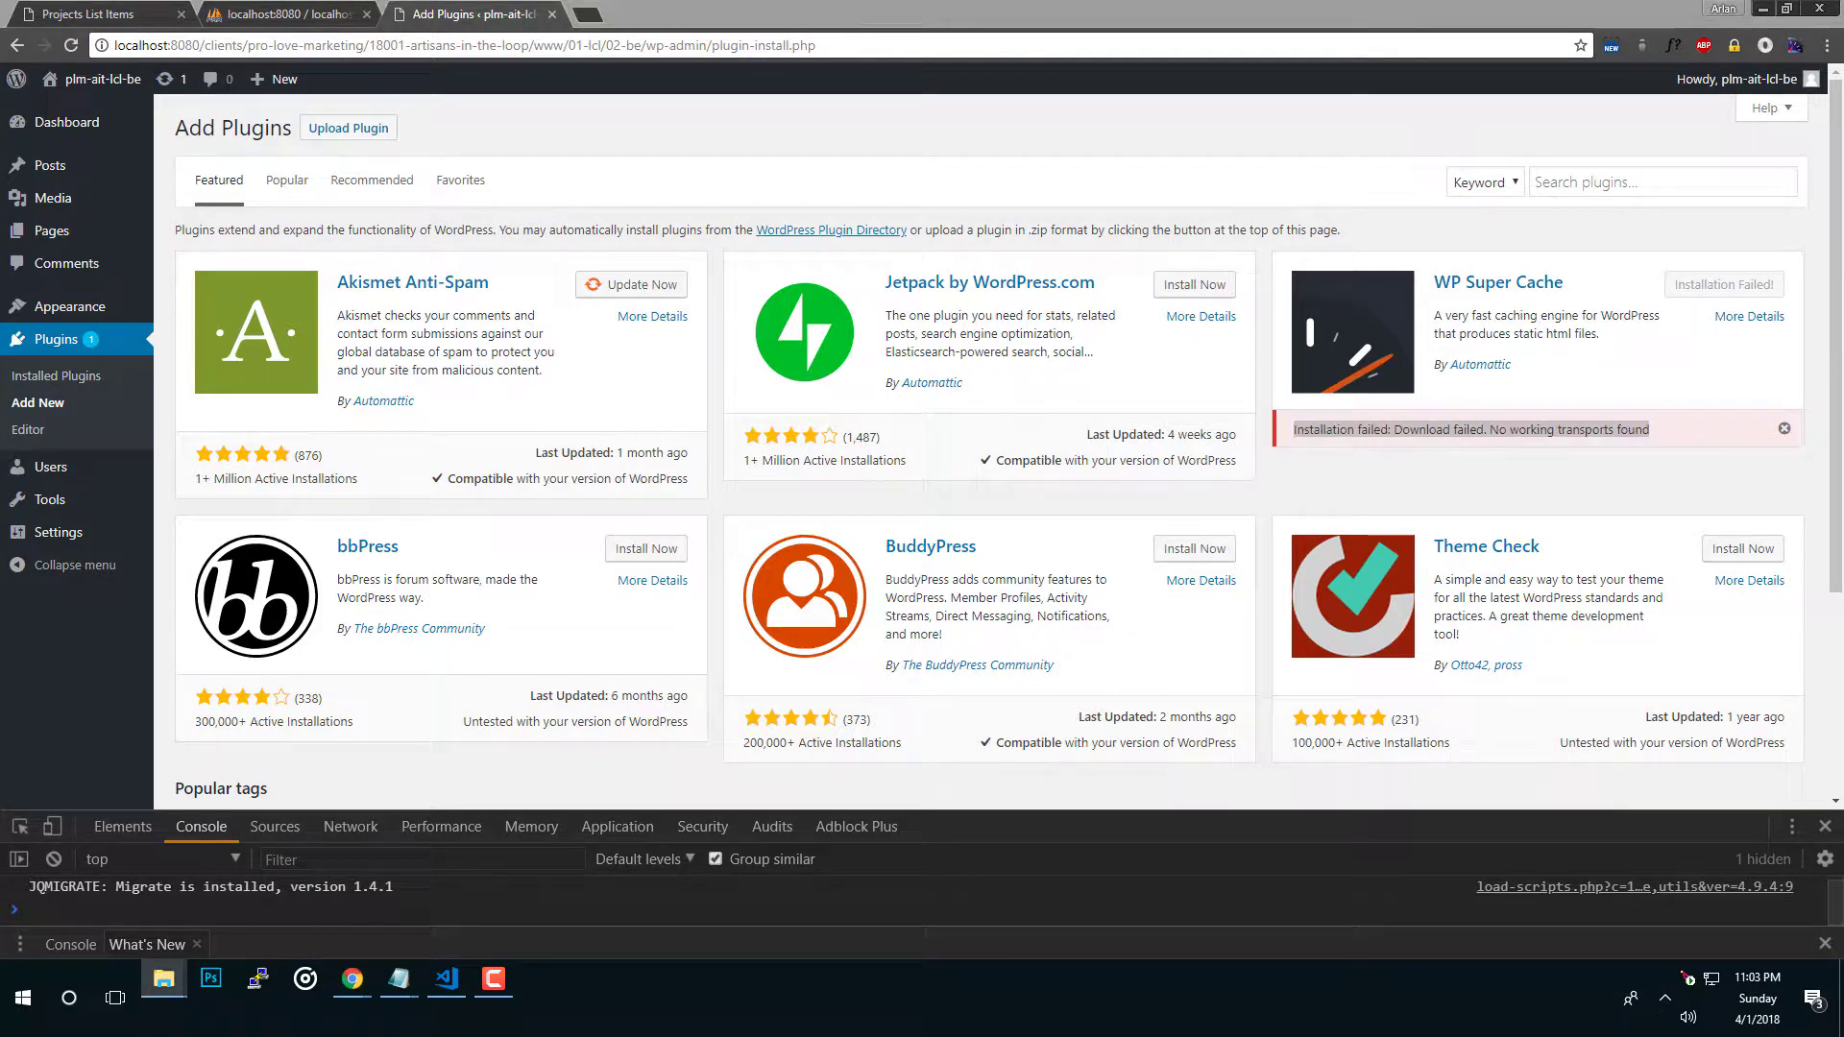
{"action": "key", "text": "alt+Tab"}
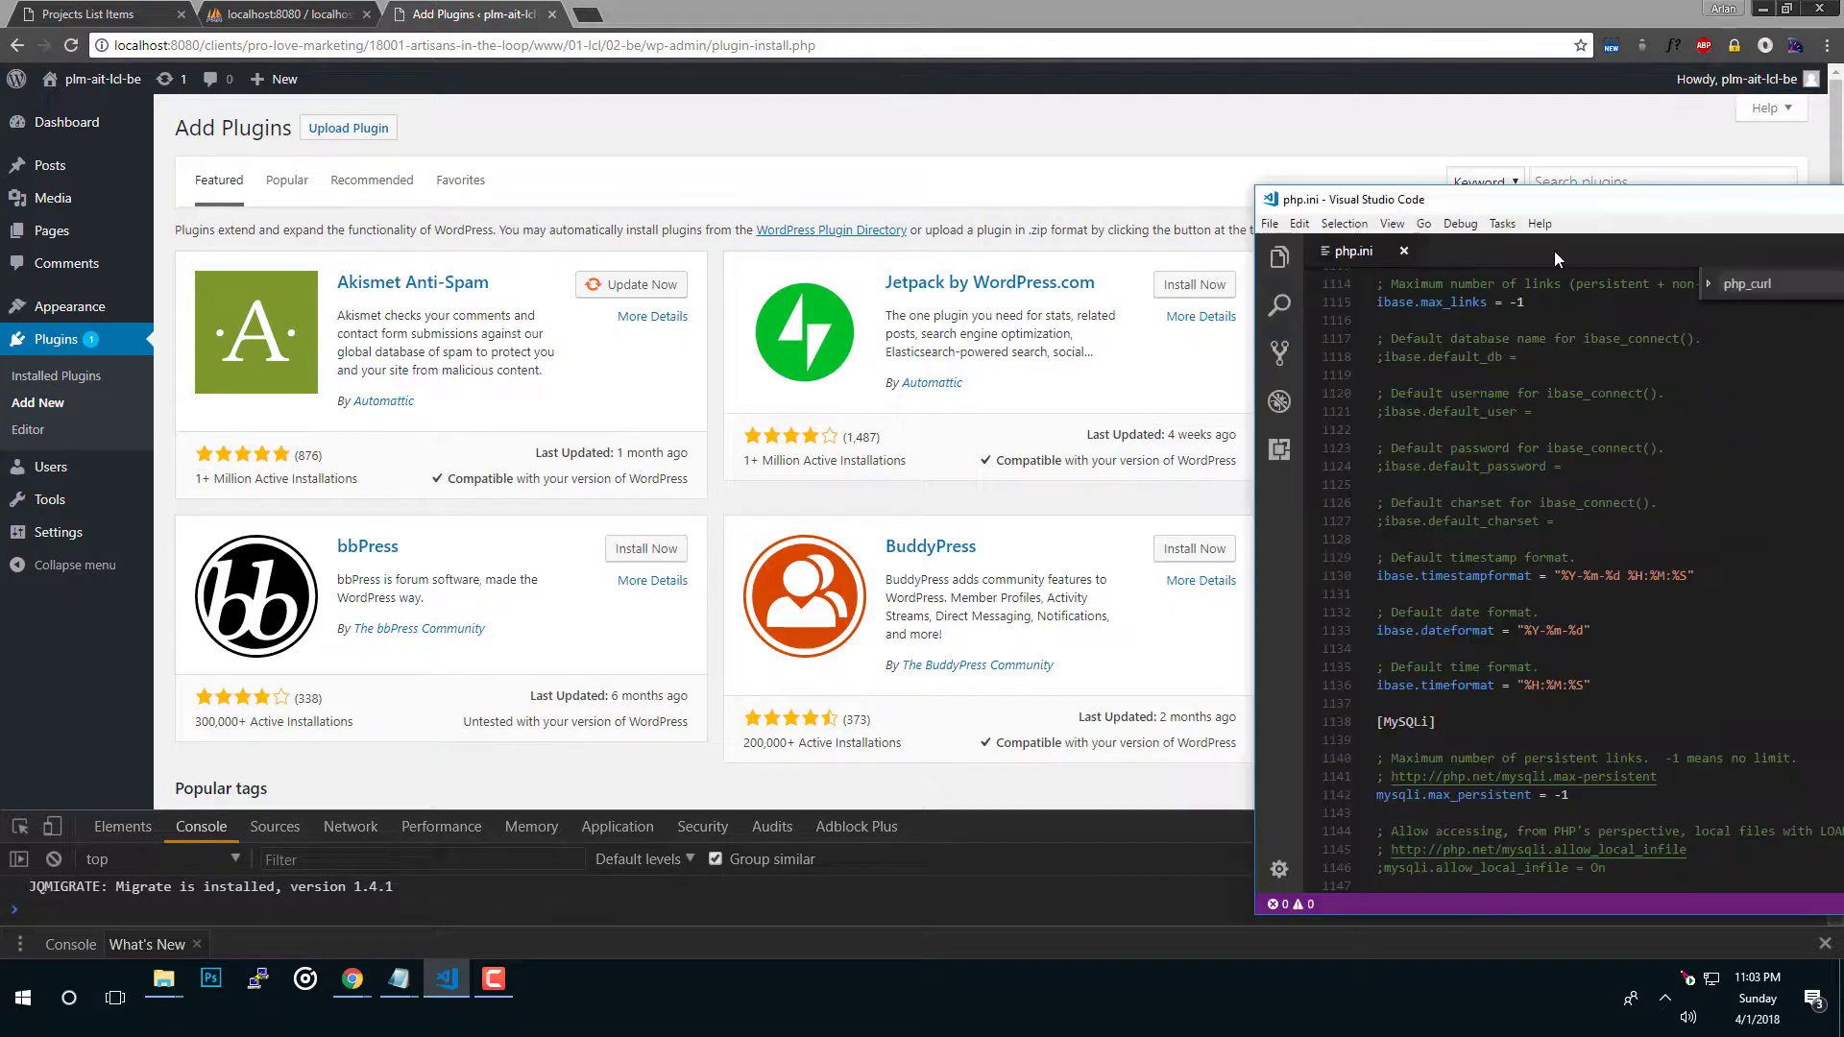
{"action": "left_click_drag", "start_coordinate": [1843, 67], "coordinate": [1090, 72]}
{"action": "double_click", "coordinate": [1090, 72]}
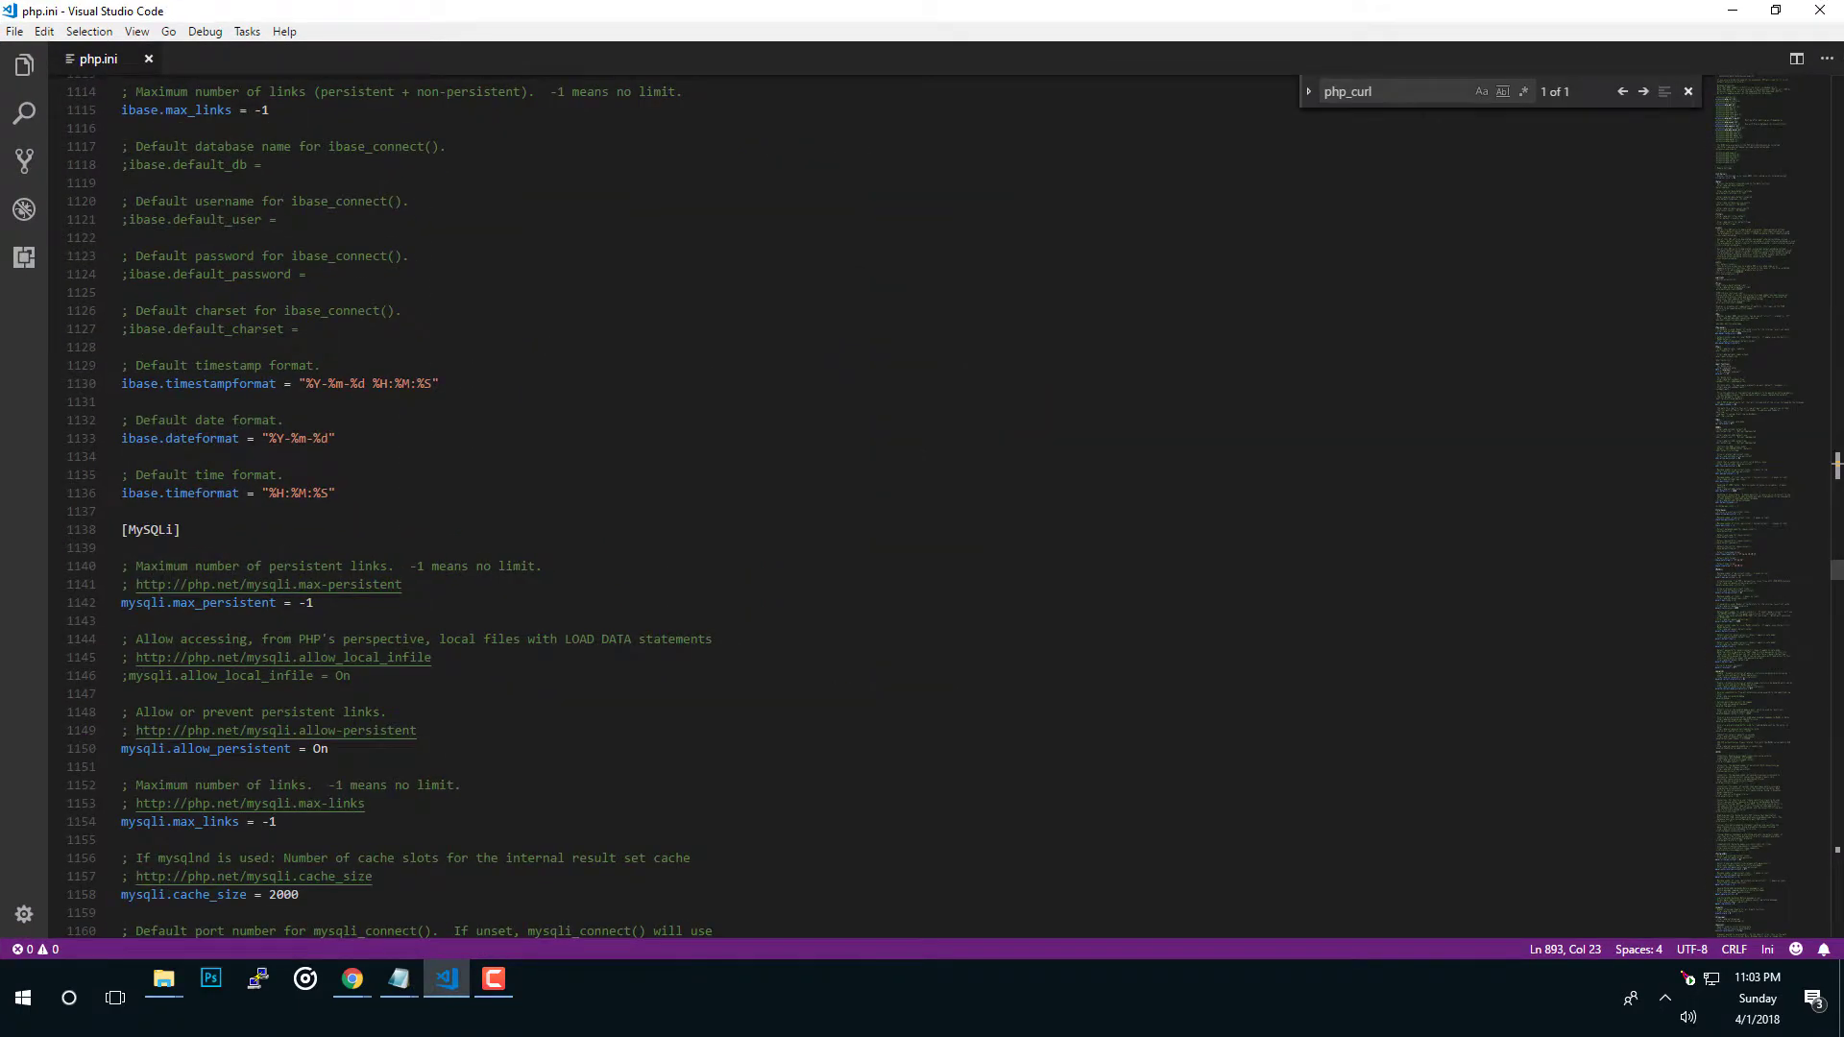
{"action": "scroll", "coordinate": [585, 450], "scroll_direction": "up", "scroll_amount": 4}
{"action": "scroll", "coordinate": [585, 451], "scroll_direction": "up", "scroll_amount": 8}
{"action": "scroll", "coordinate": [585, 450], "scroll_direction": "up", "scroll_amount": 8}
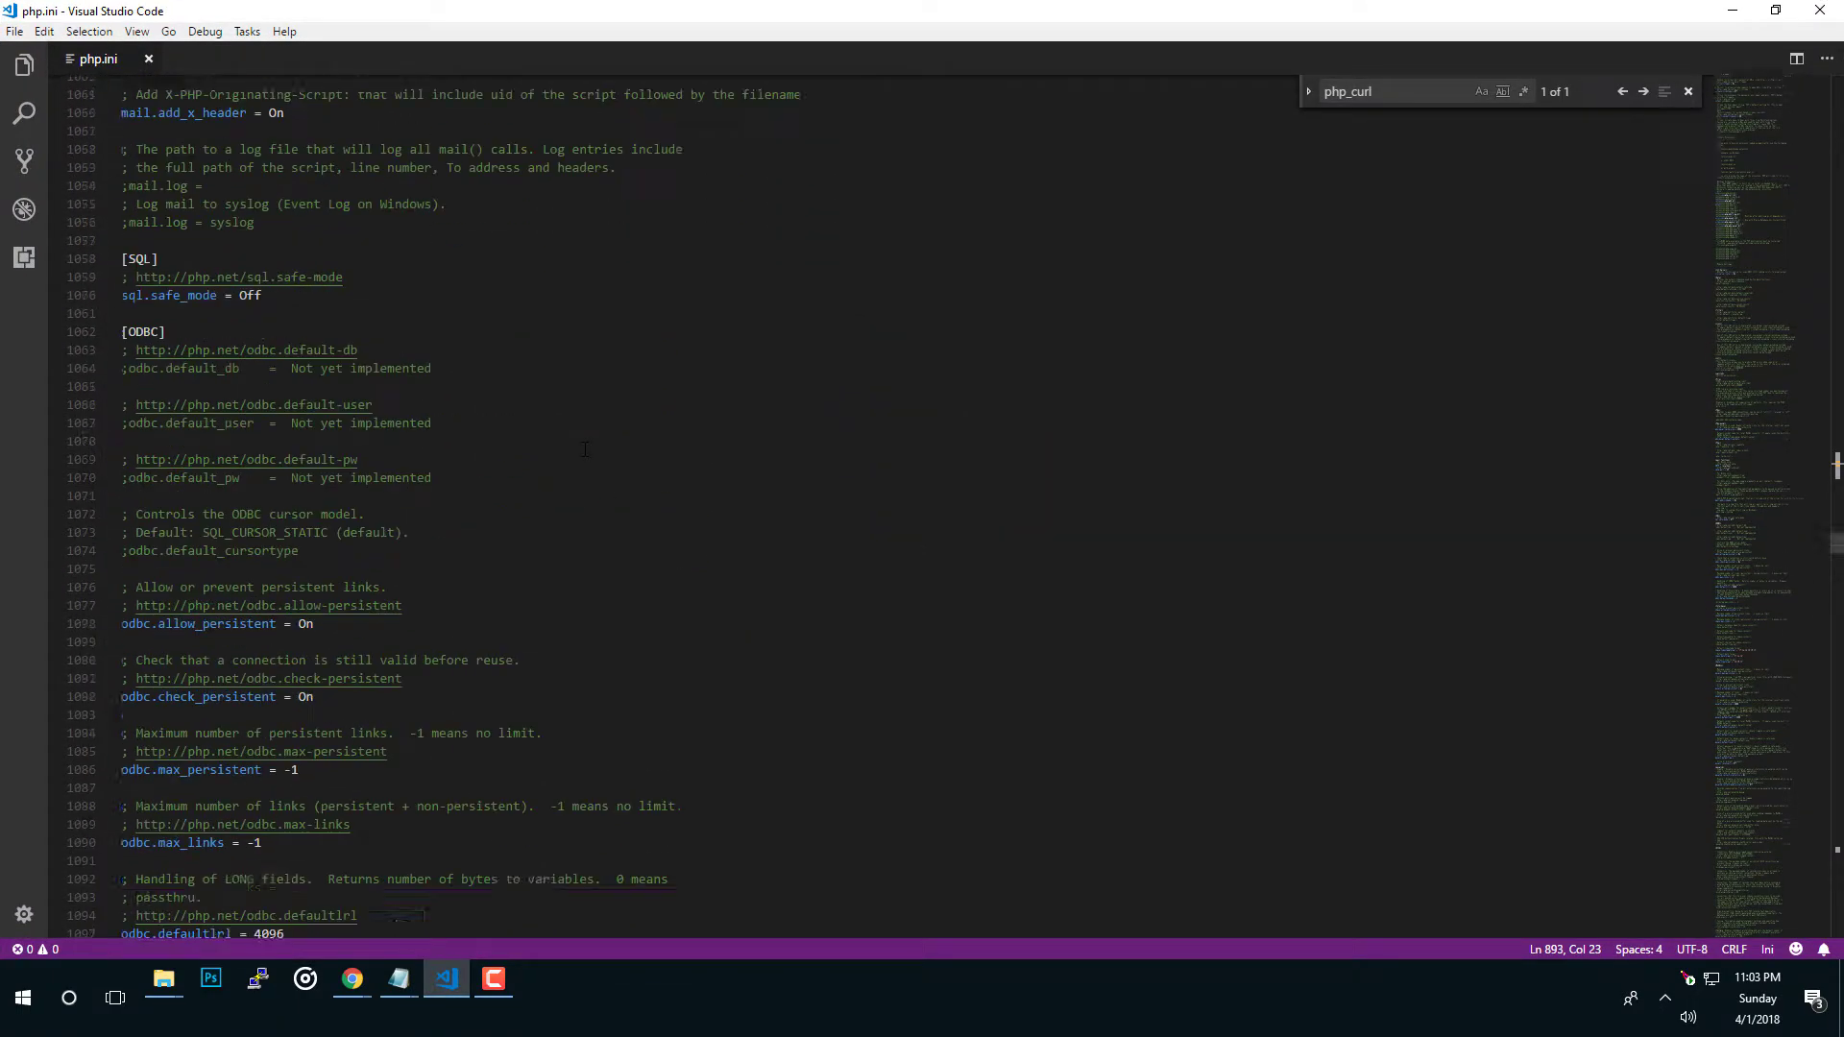
{"action": "scroll", "coordinate": [585, 451], "scroll_direction": "up", "scroll_amount": 5}
Step: Find the php_curl line and confirm the php_curl and php_openssl extensions are uncommented
{"action": "left_click_drag", "start_coordinate": [1780, 519], "coordinate": [1764, 104]}
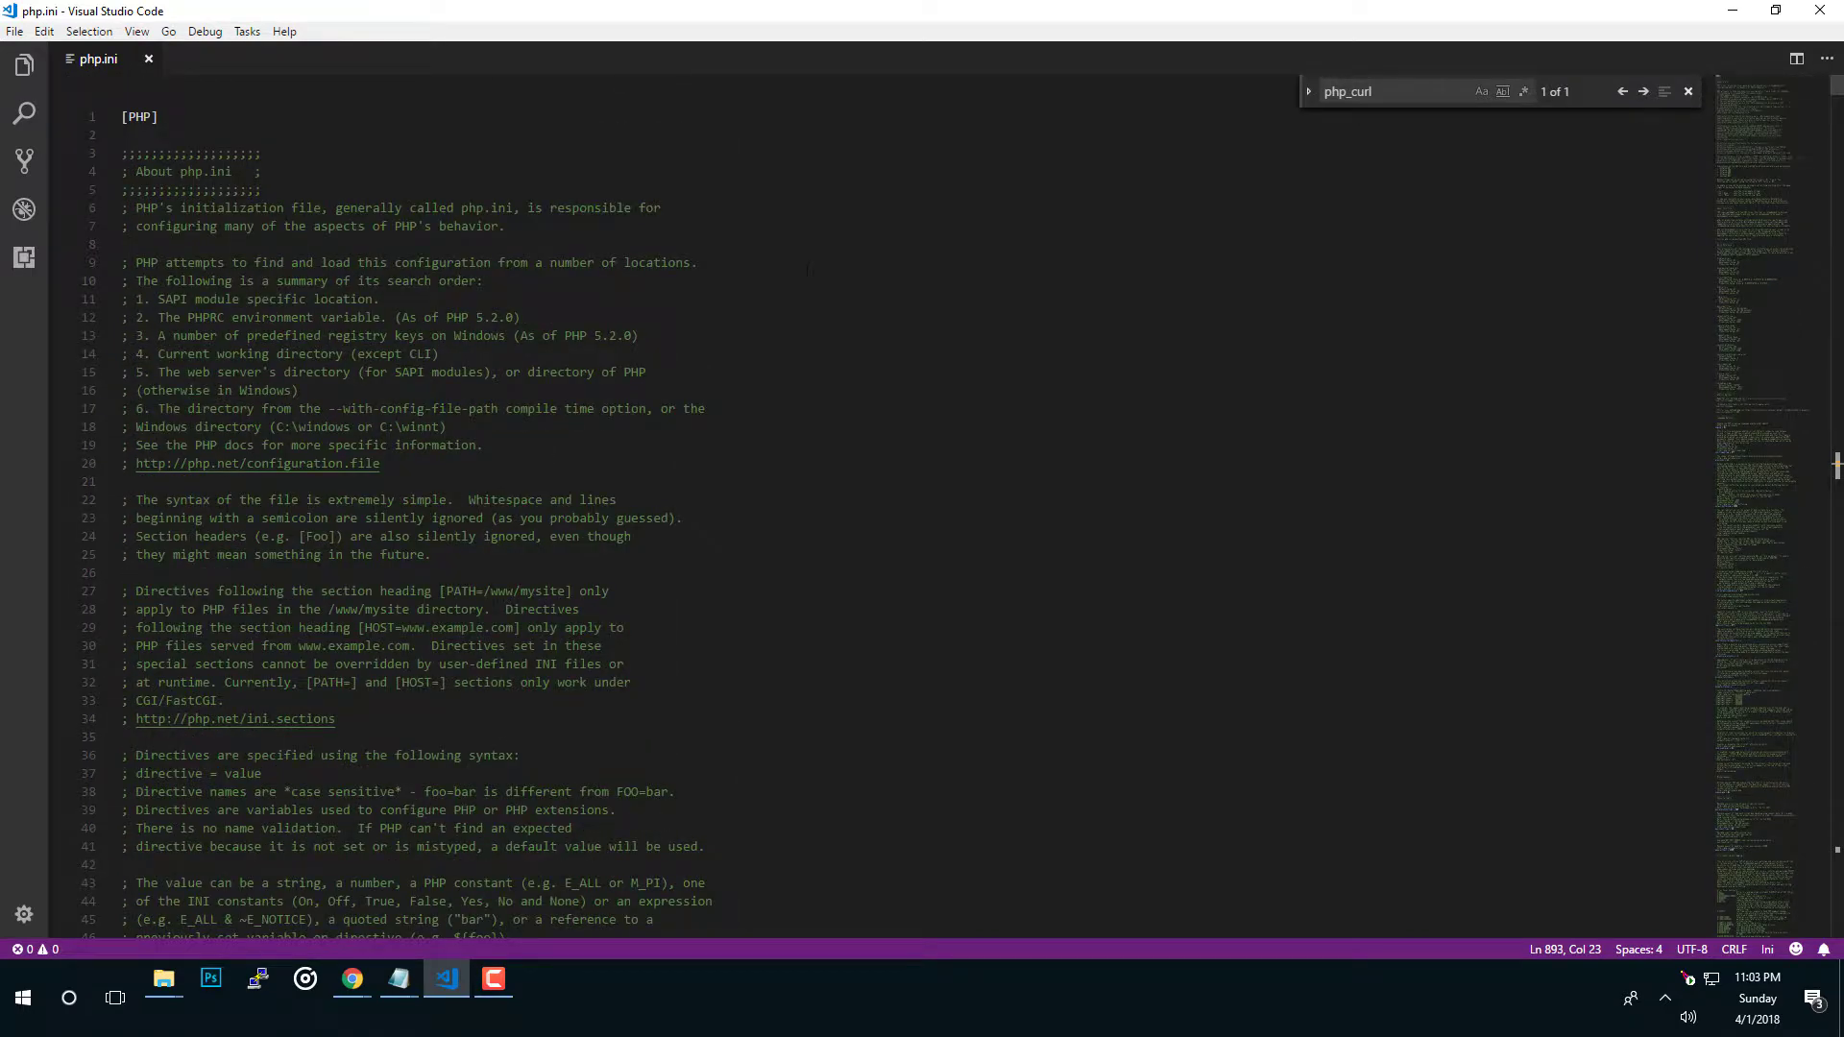
{"action": "scroll", "coordinate": [922, 506], "scroll_direction": "down", "scroll_amount": 5}
{"action": "scroll", "coordinate": [922, 504], "scroll_direction": "down", "scroll_amount": 5}
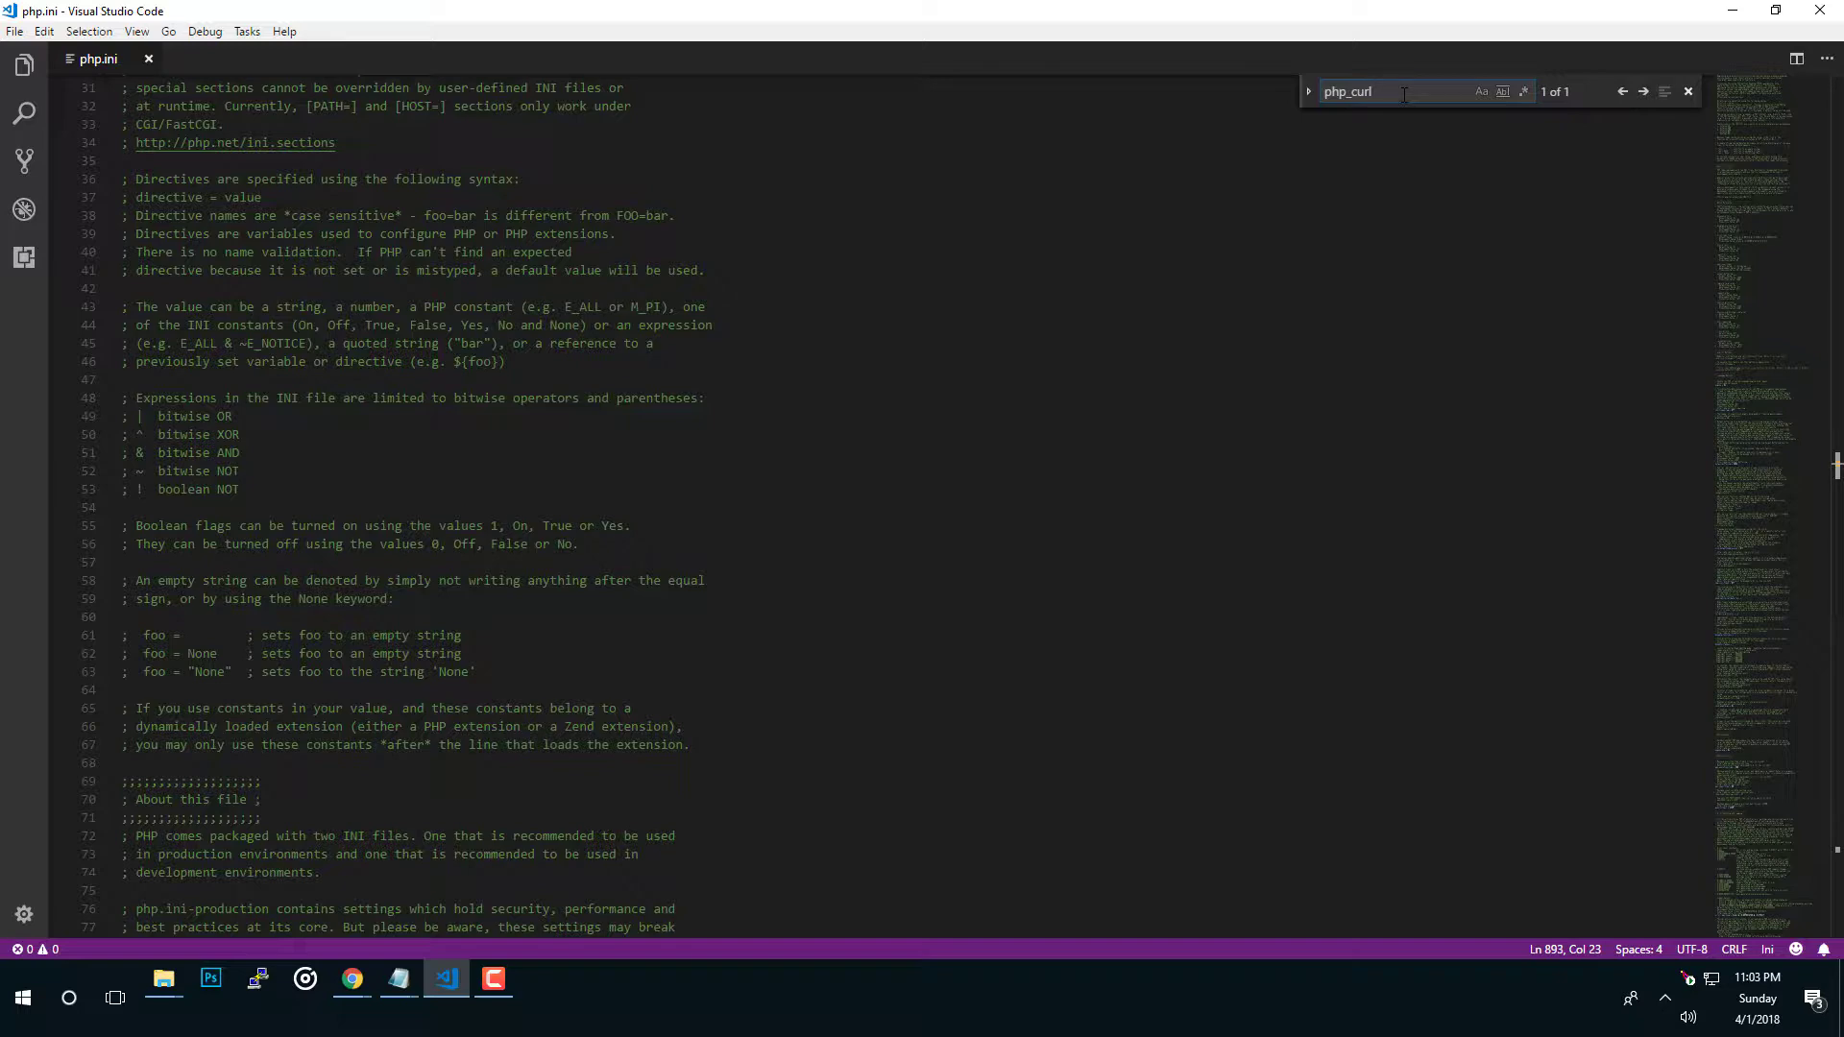
{"action": "key", "text": "Return"}
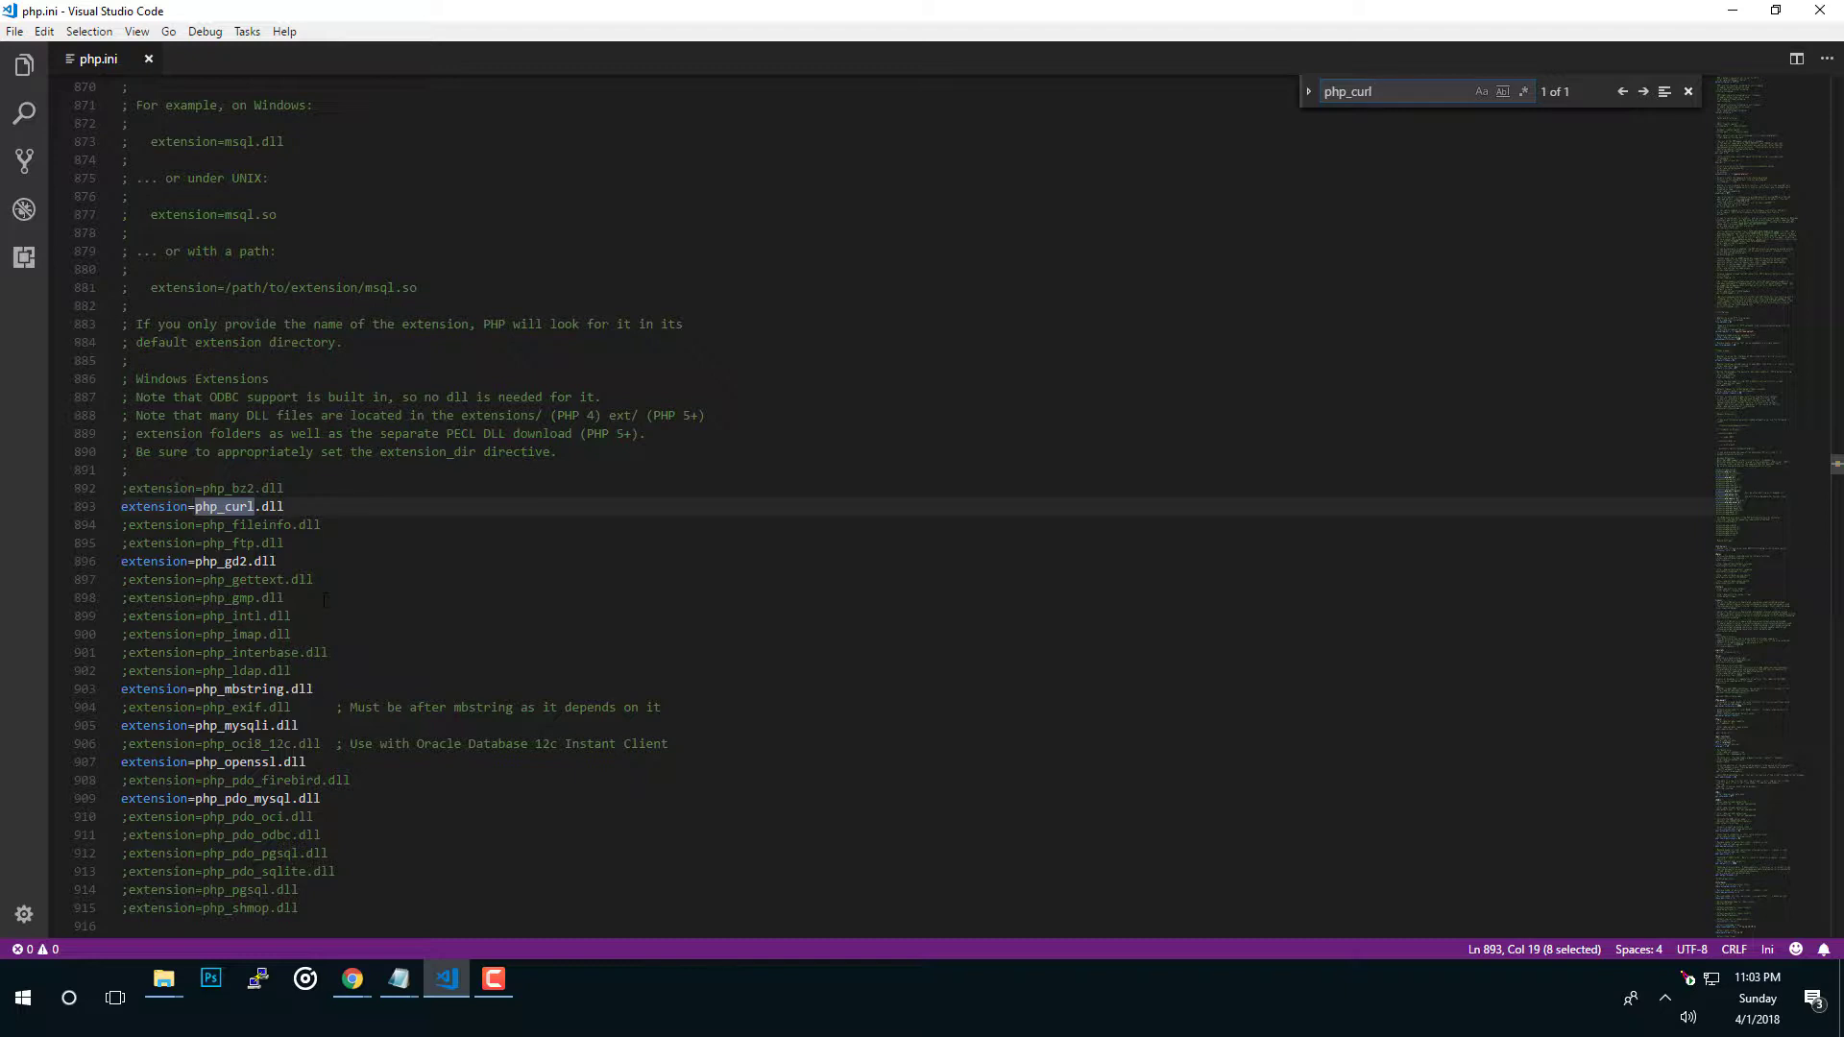
{"action": "scroll", "coordinate": [922, 505], "scroll_direction": "down", "scroll_amount": 1}
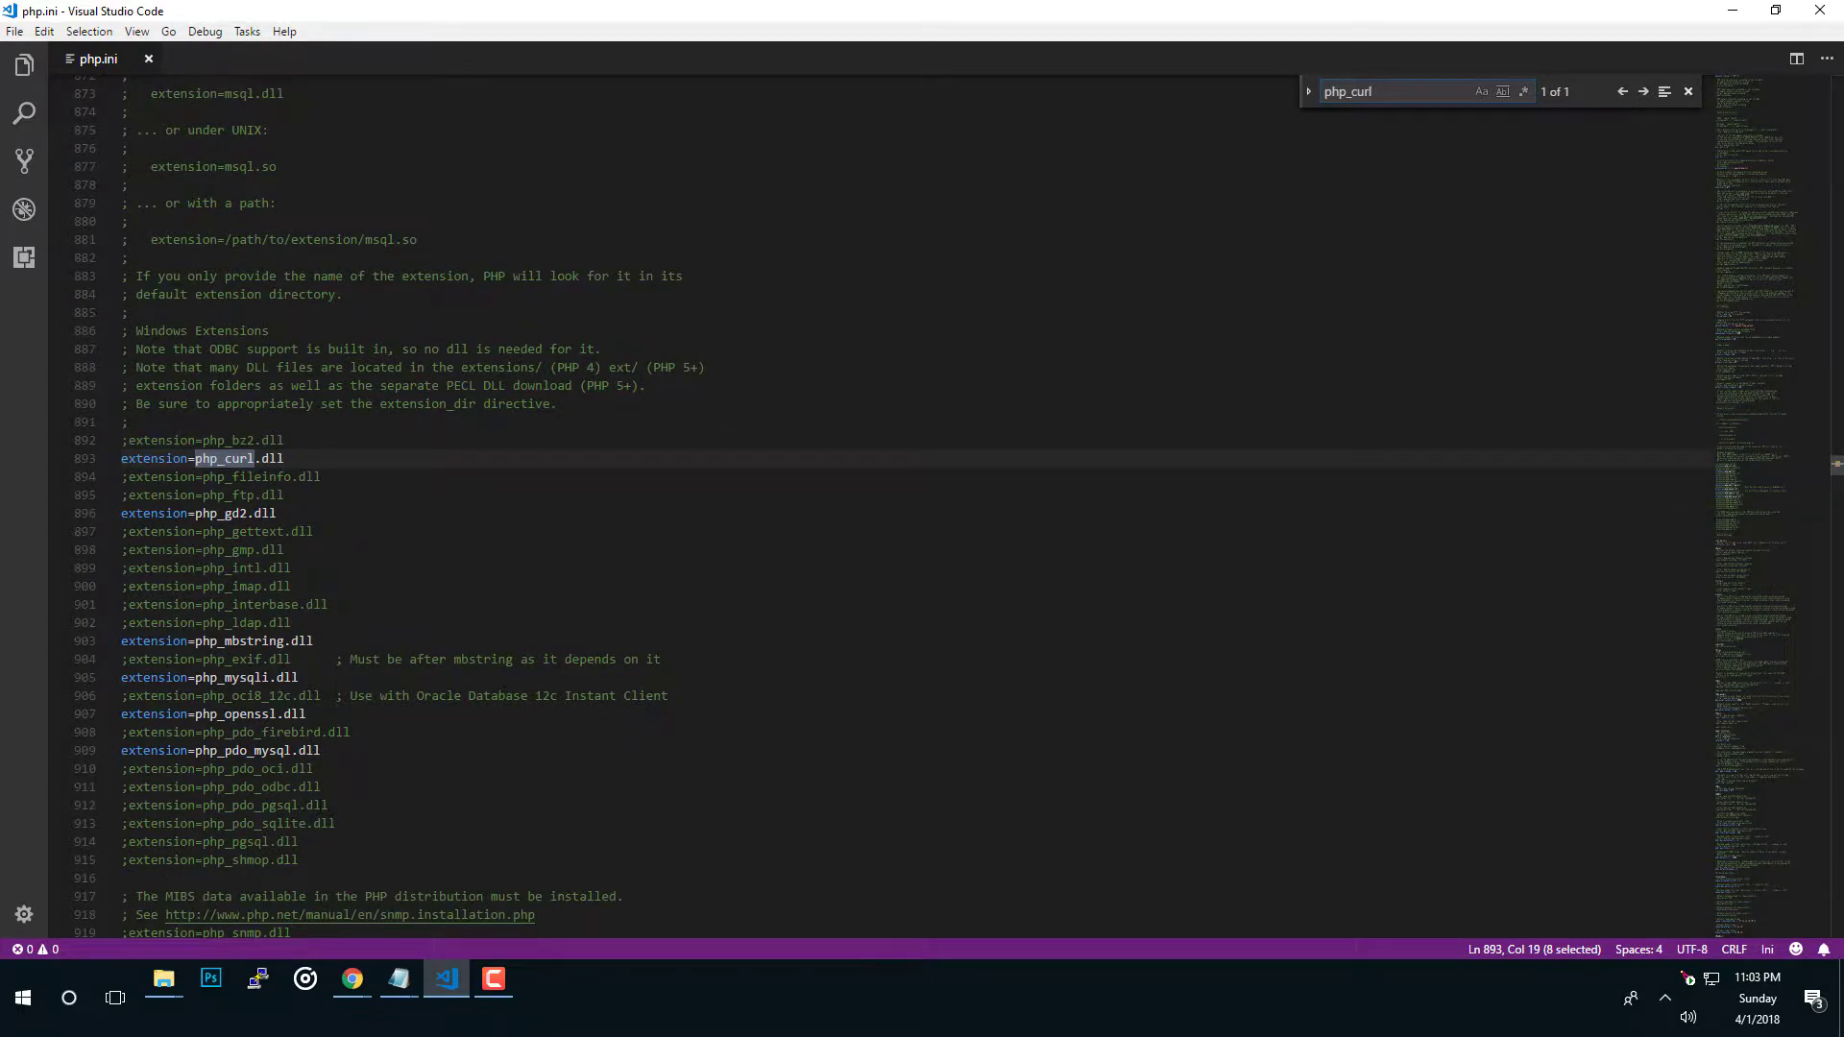
{"action": "left_click_drag", "start_coordinate": [305, 714], "coordinate": [103, 713]}
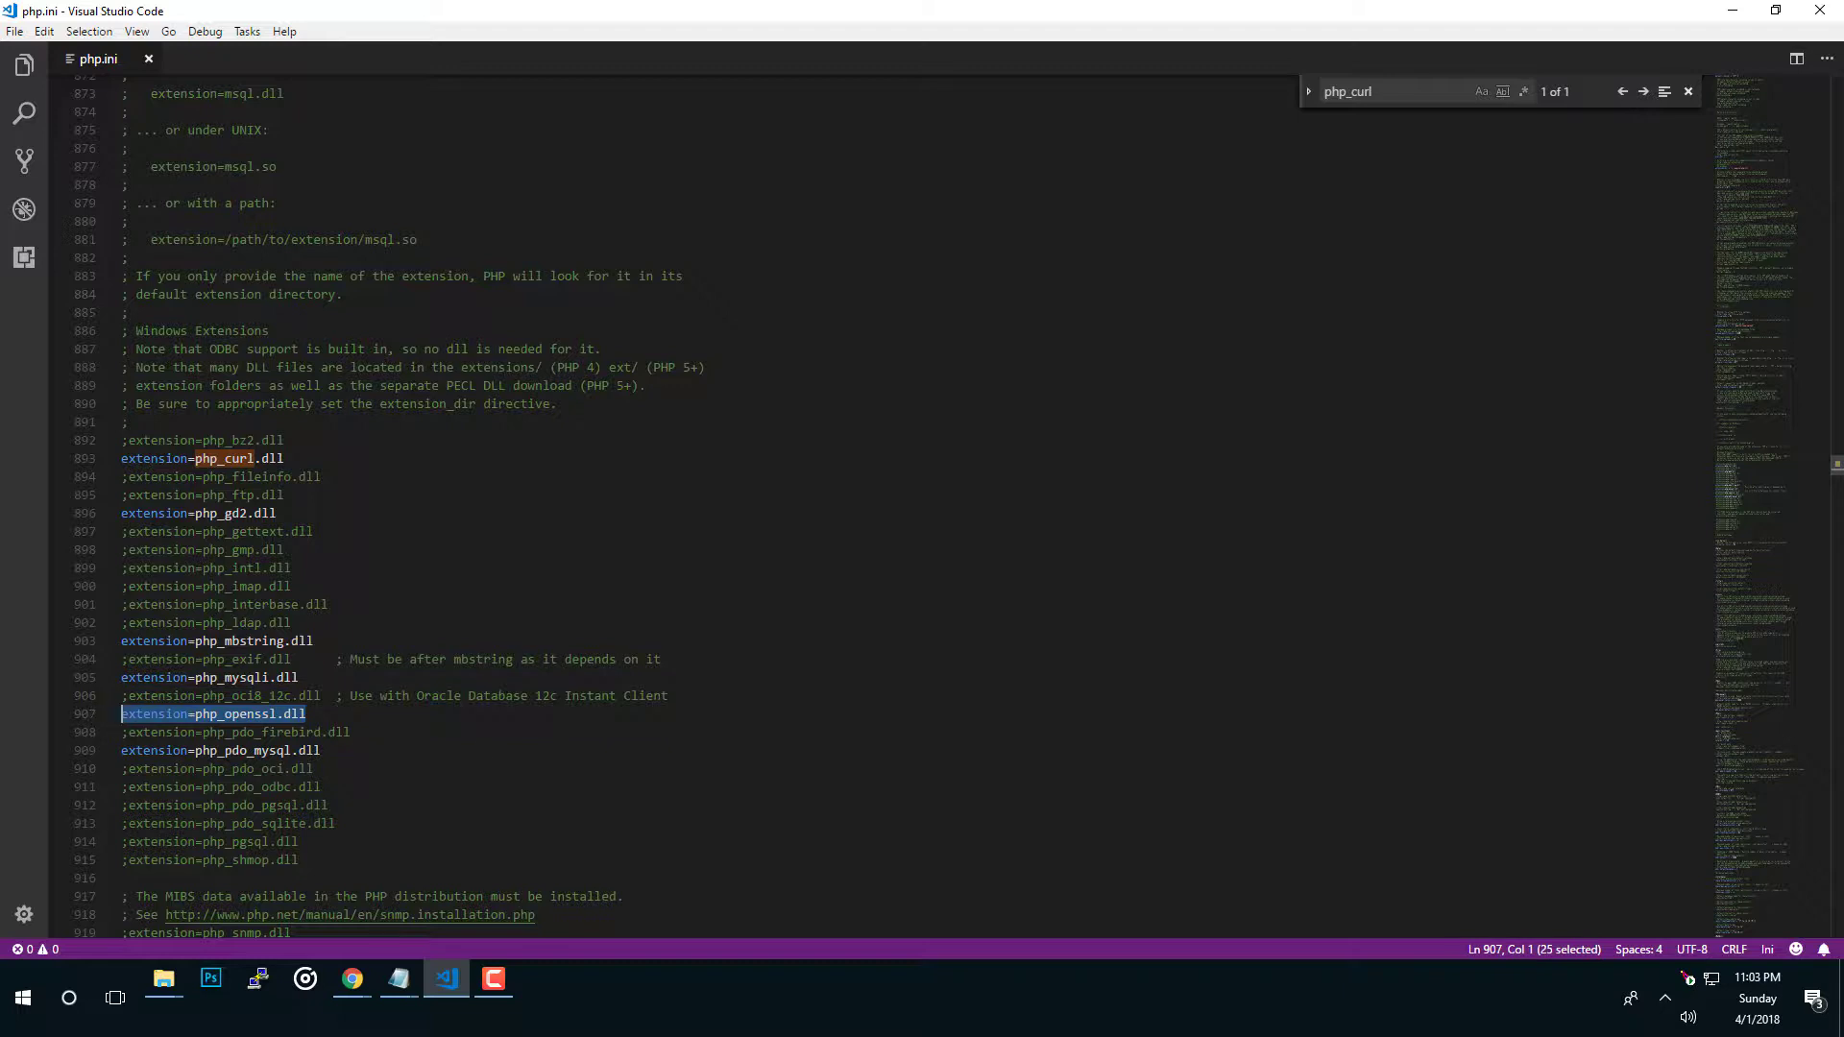
{"action": "left_click", "coordinate": [436, 696]}
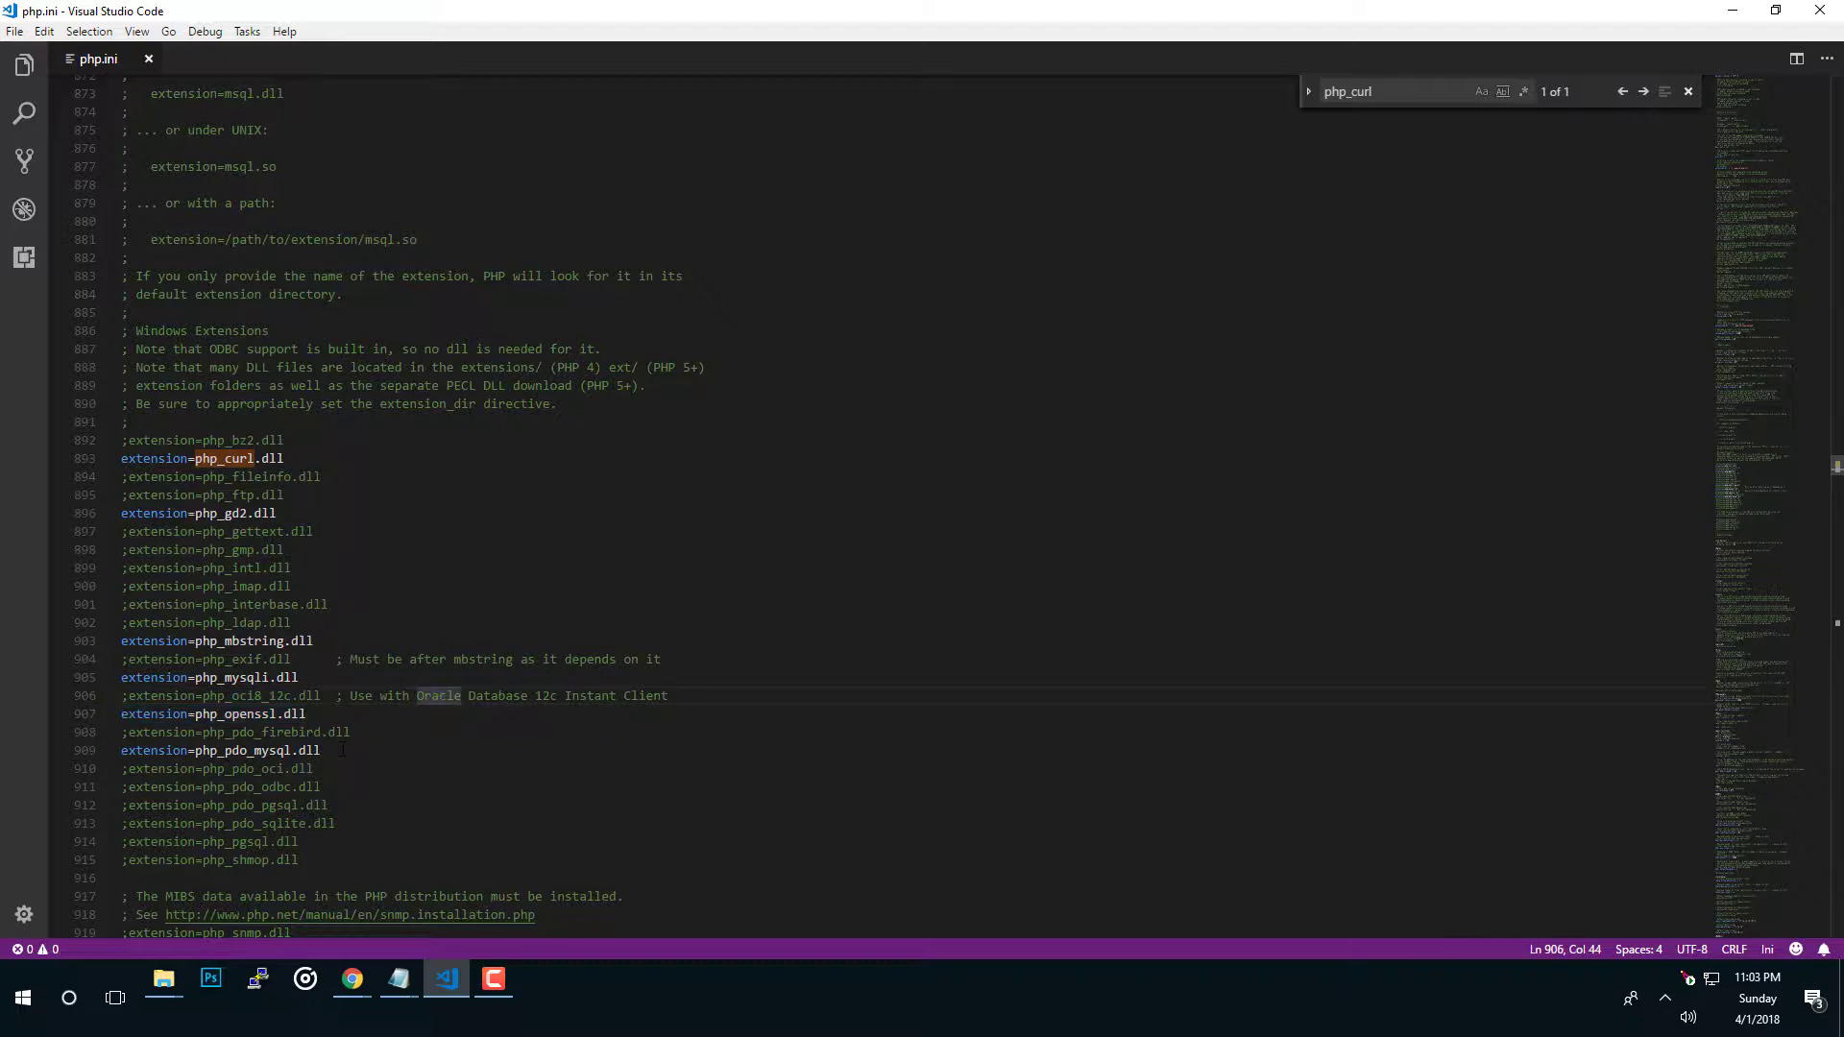
{"action": "left_click", "coordinate": [325, 713]}
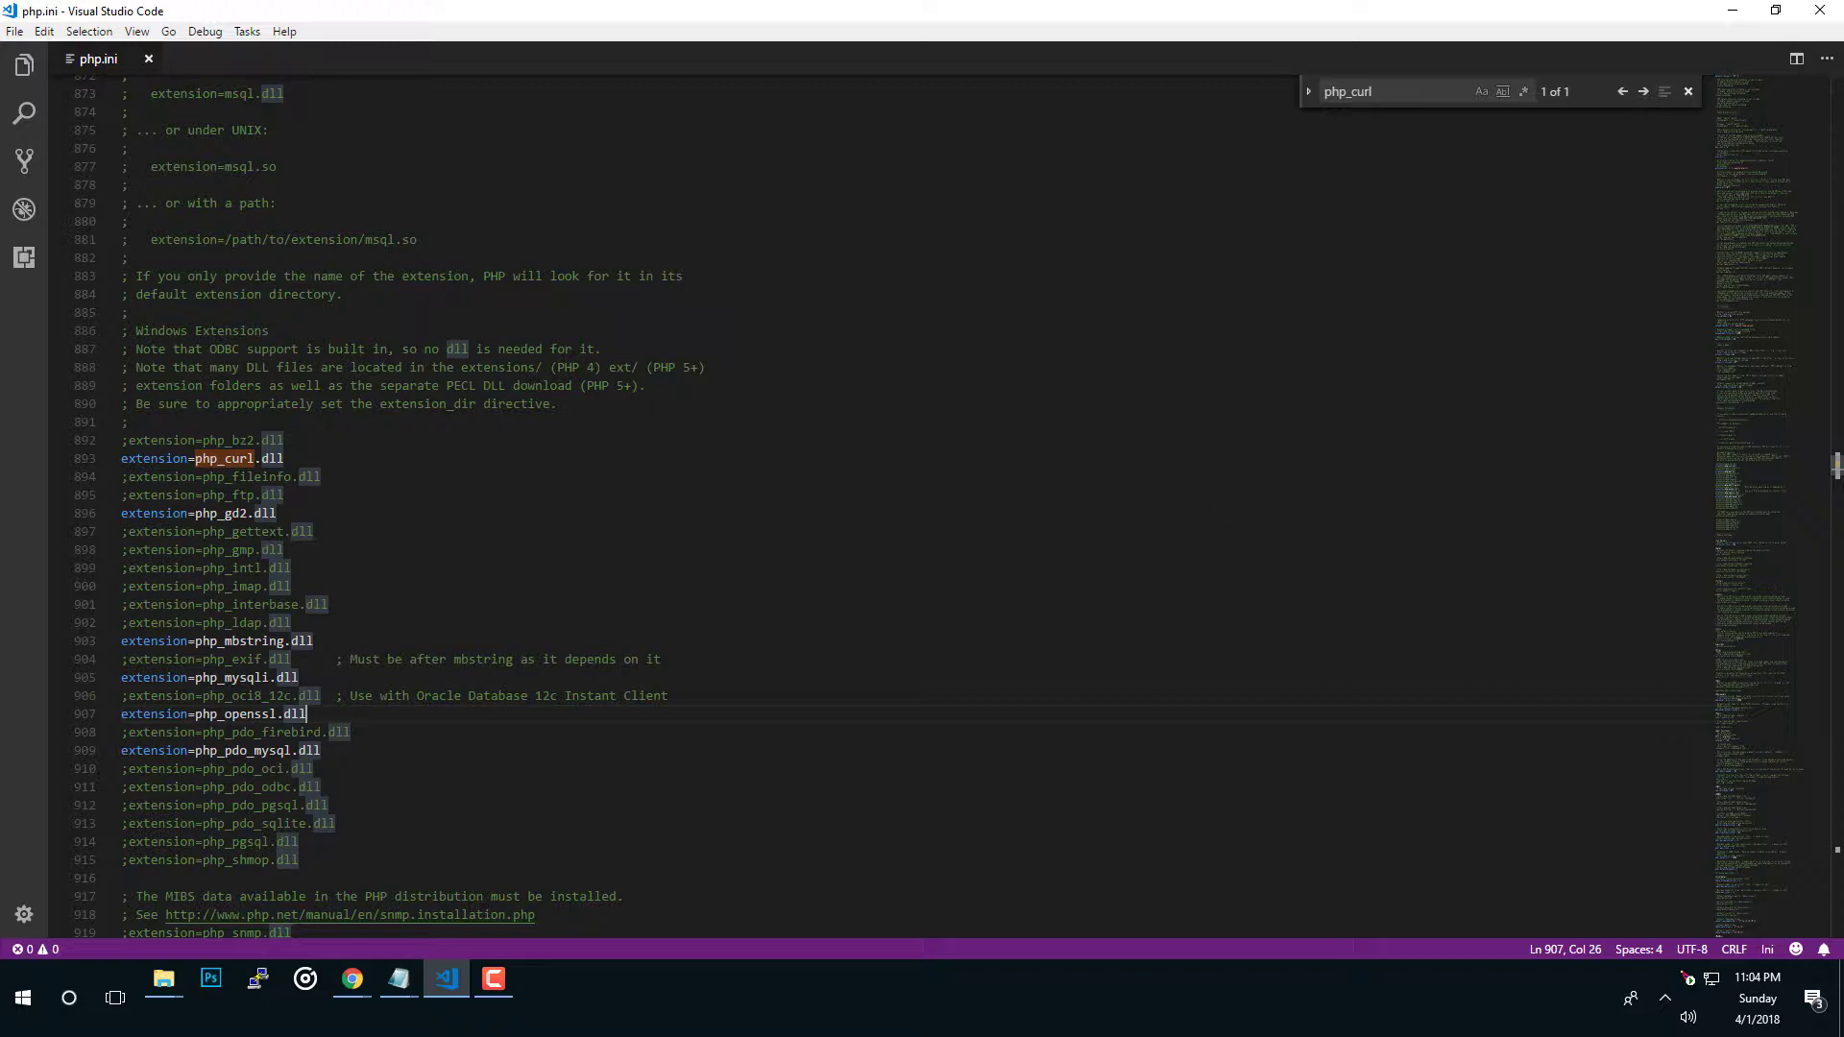
{"action": "left_click", "coordinate": [356, 458]}
{"action": "left_click", "coordinate": [399, 978]}
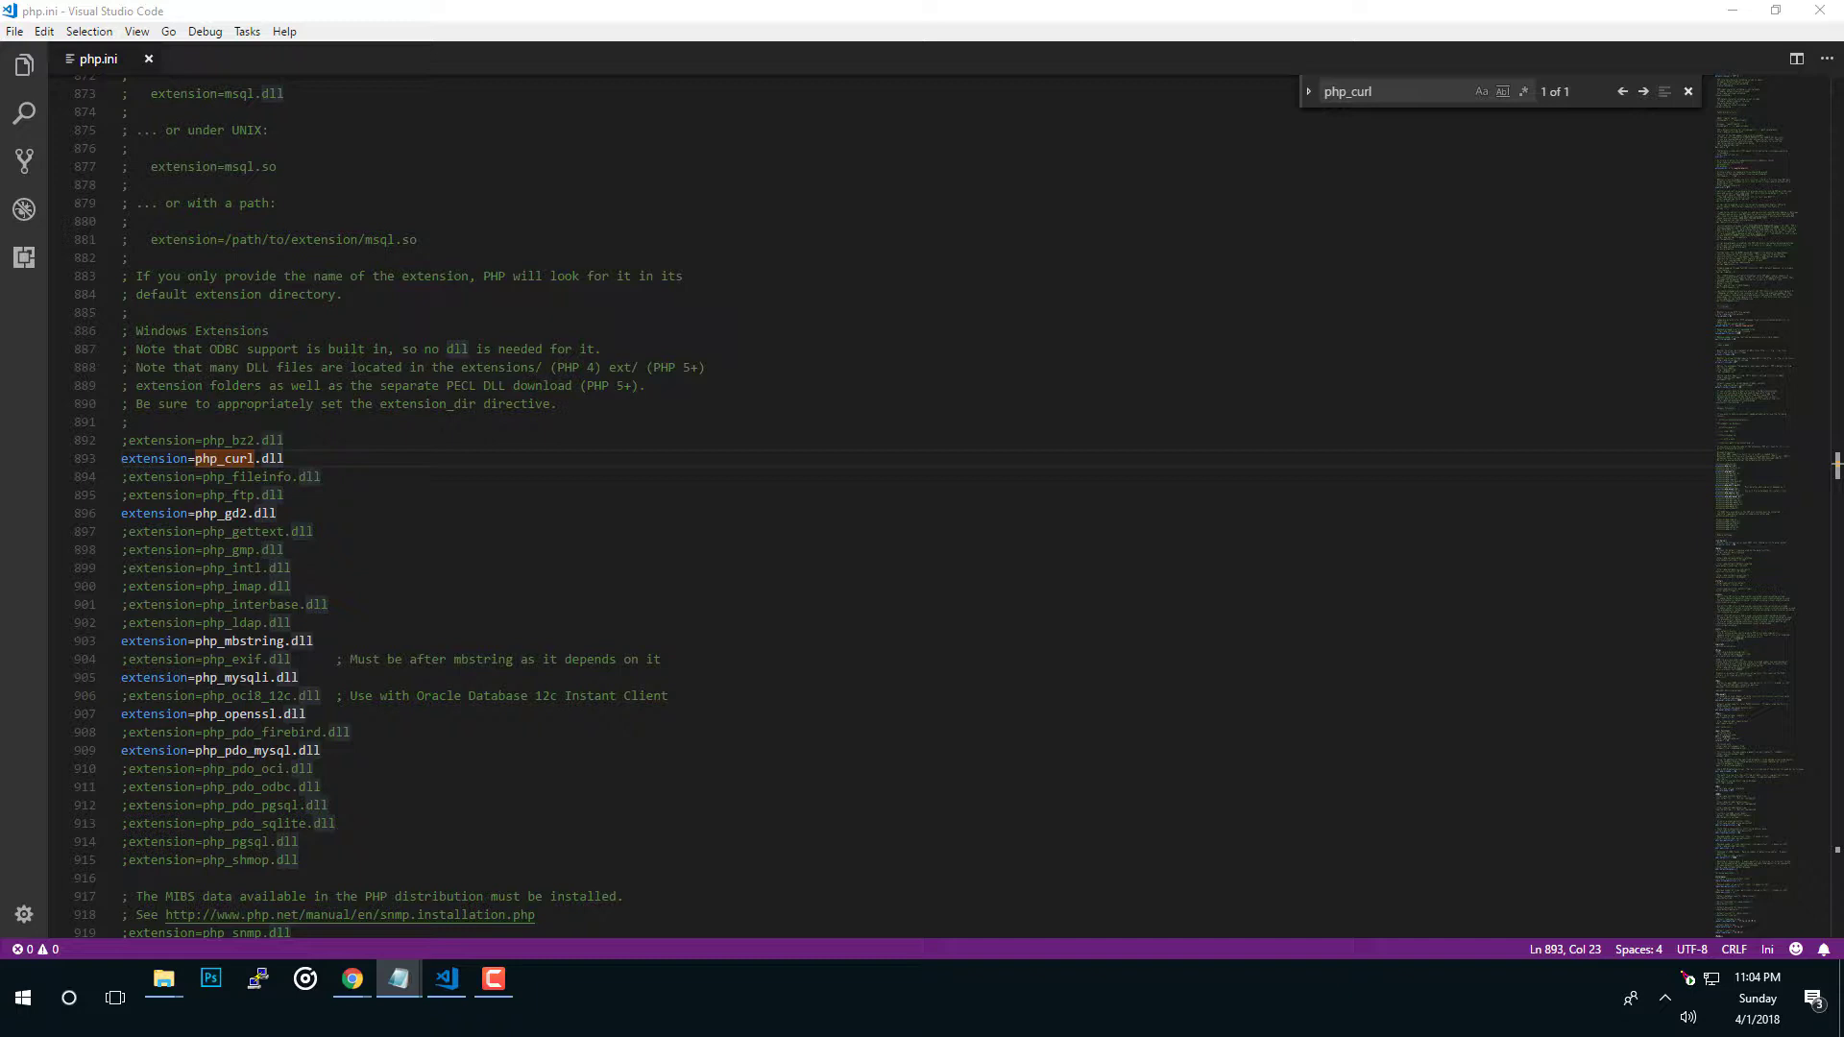
Step: Open C:\apache\php maximized in File Explorer and select ssleay32.dll
{"action": "left_click", "coordinate": [162, 978]}
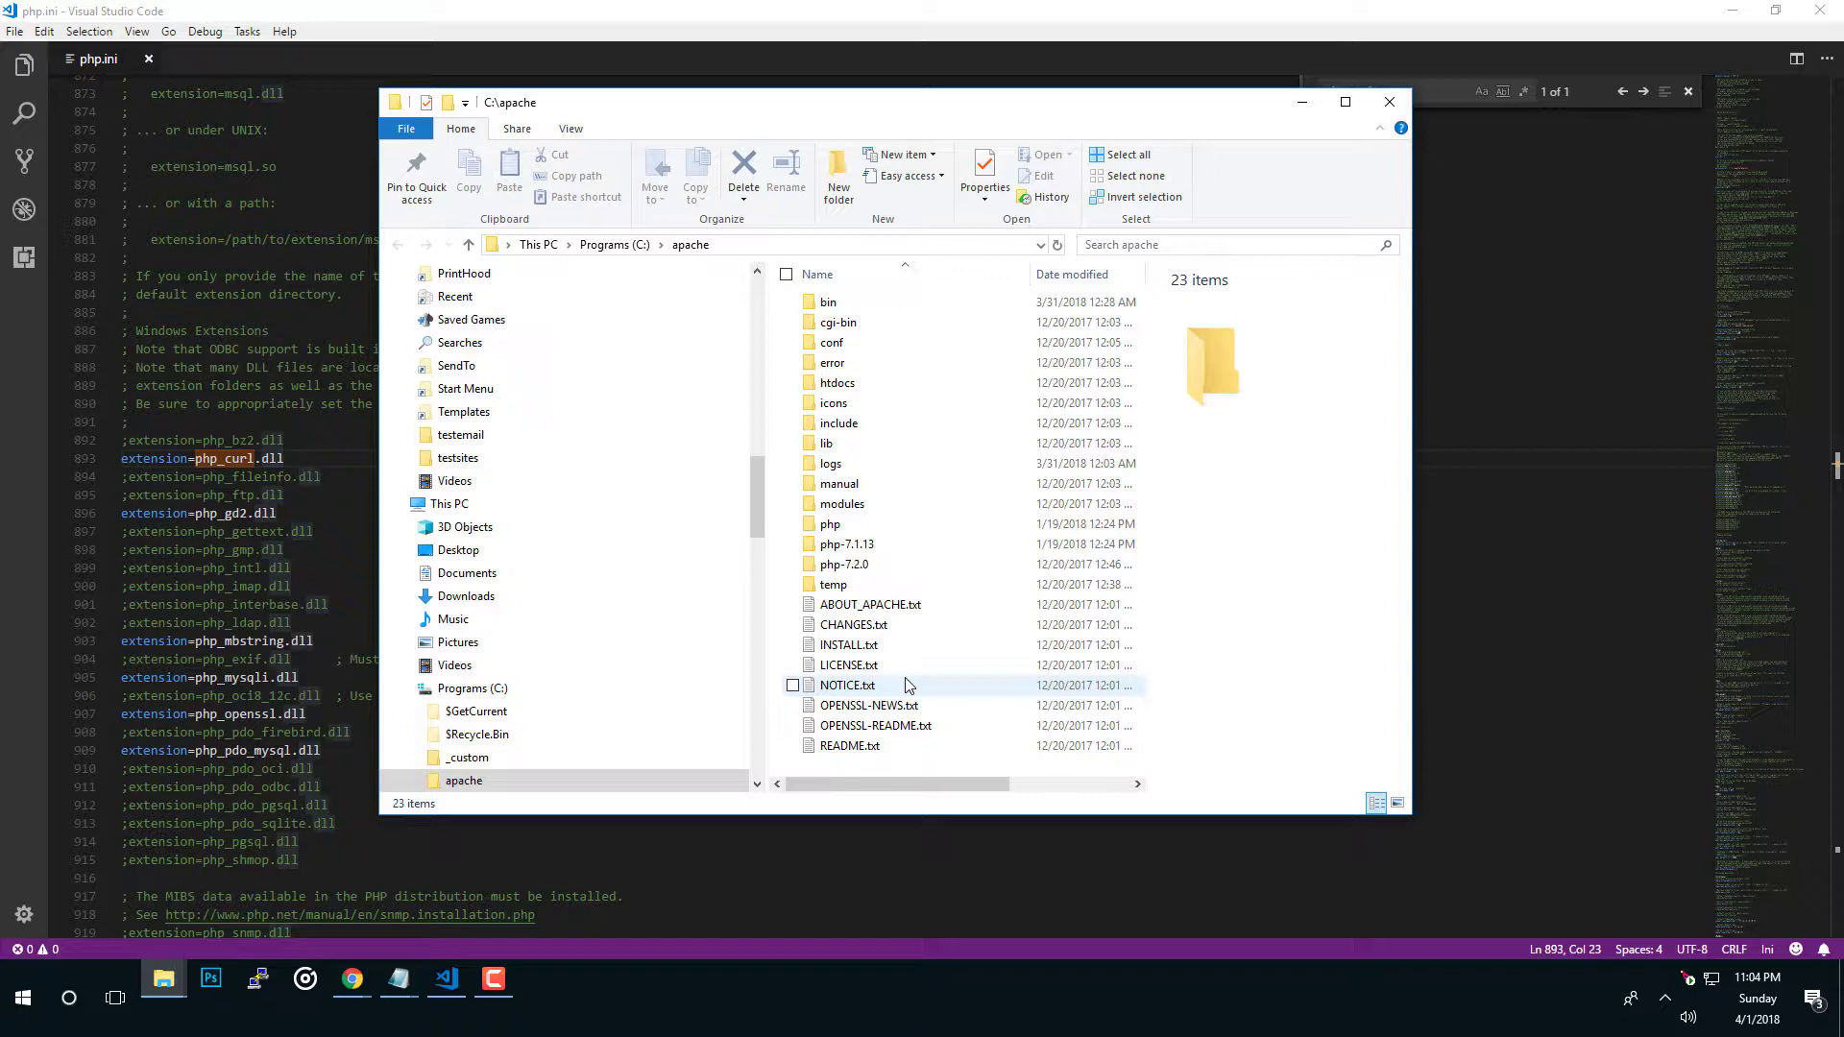
{"action": "mouse_move", "coordinate": [848, 664]}
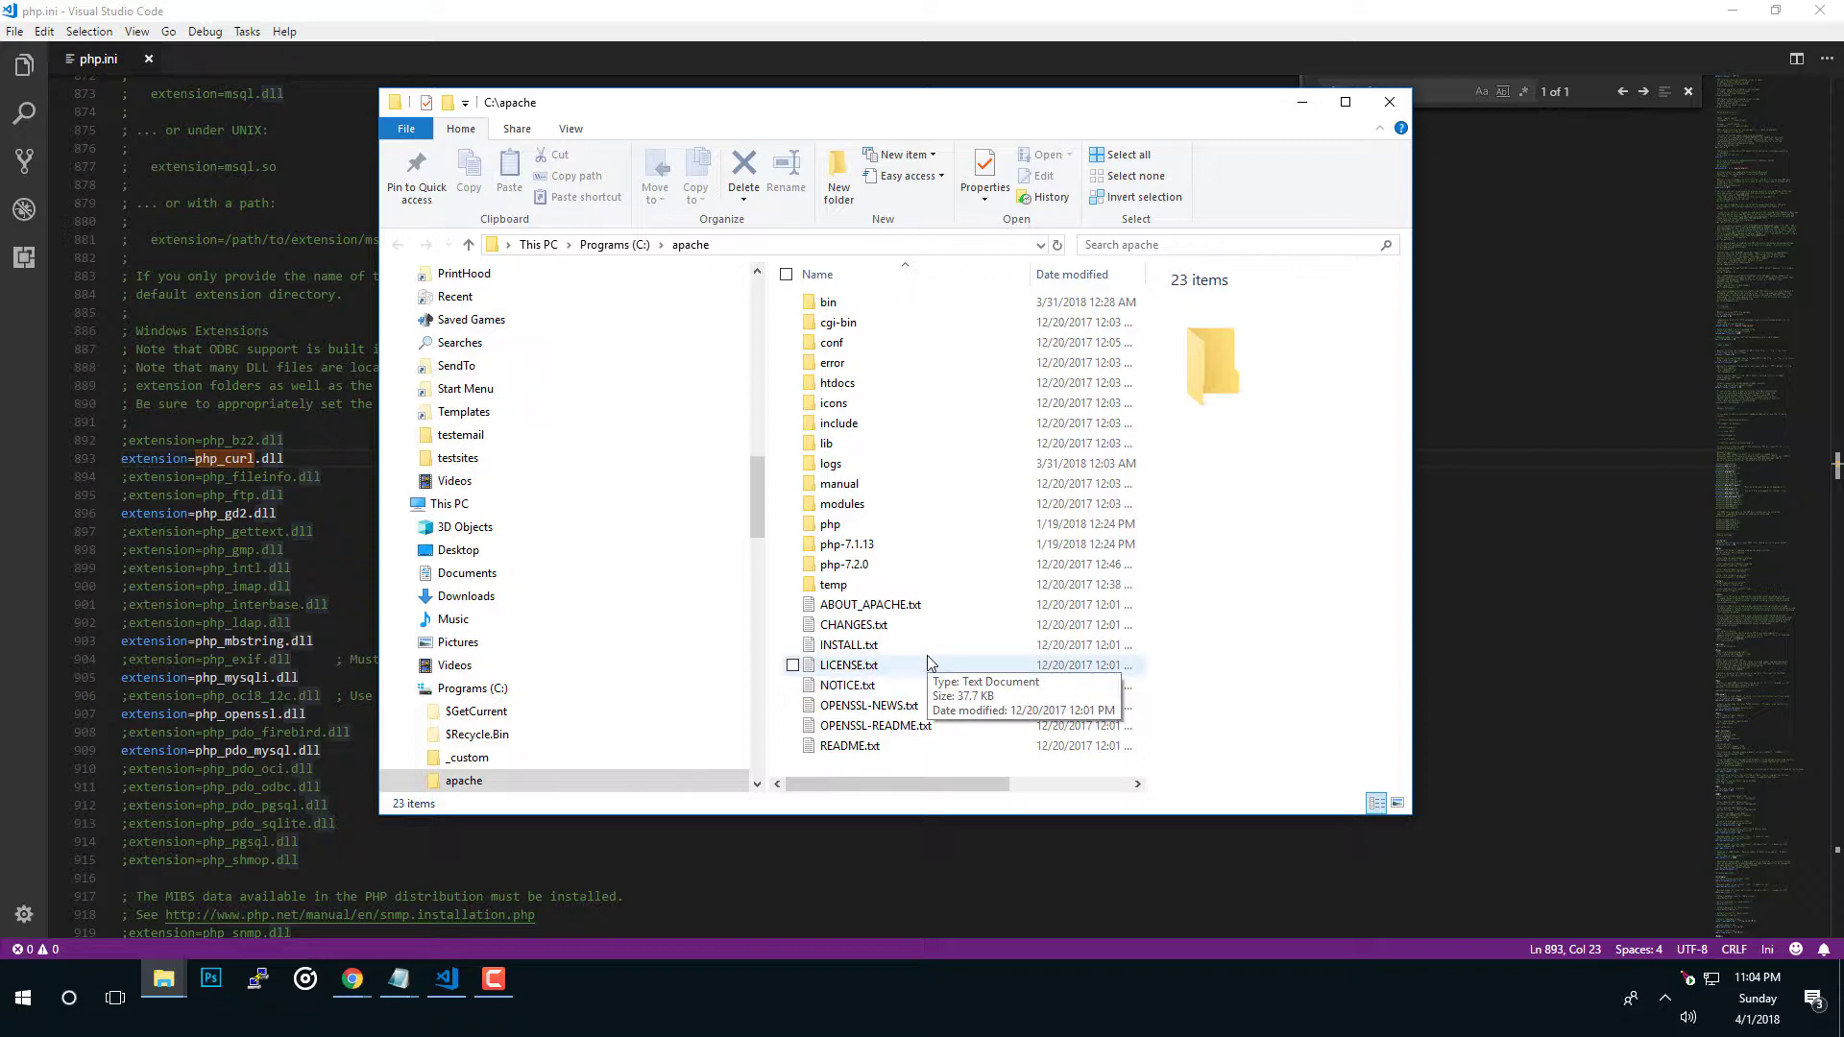
{"action": "double_click", "coordinate": [873, 533]}
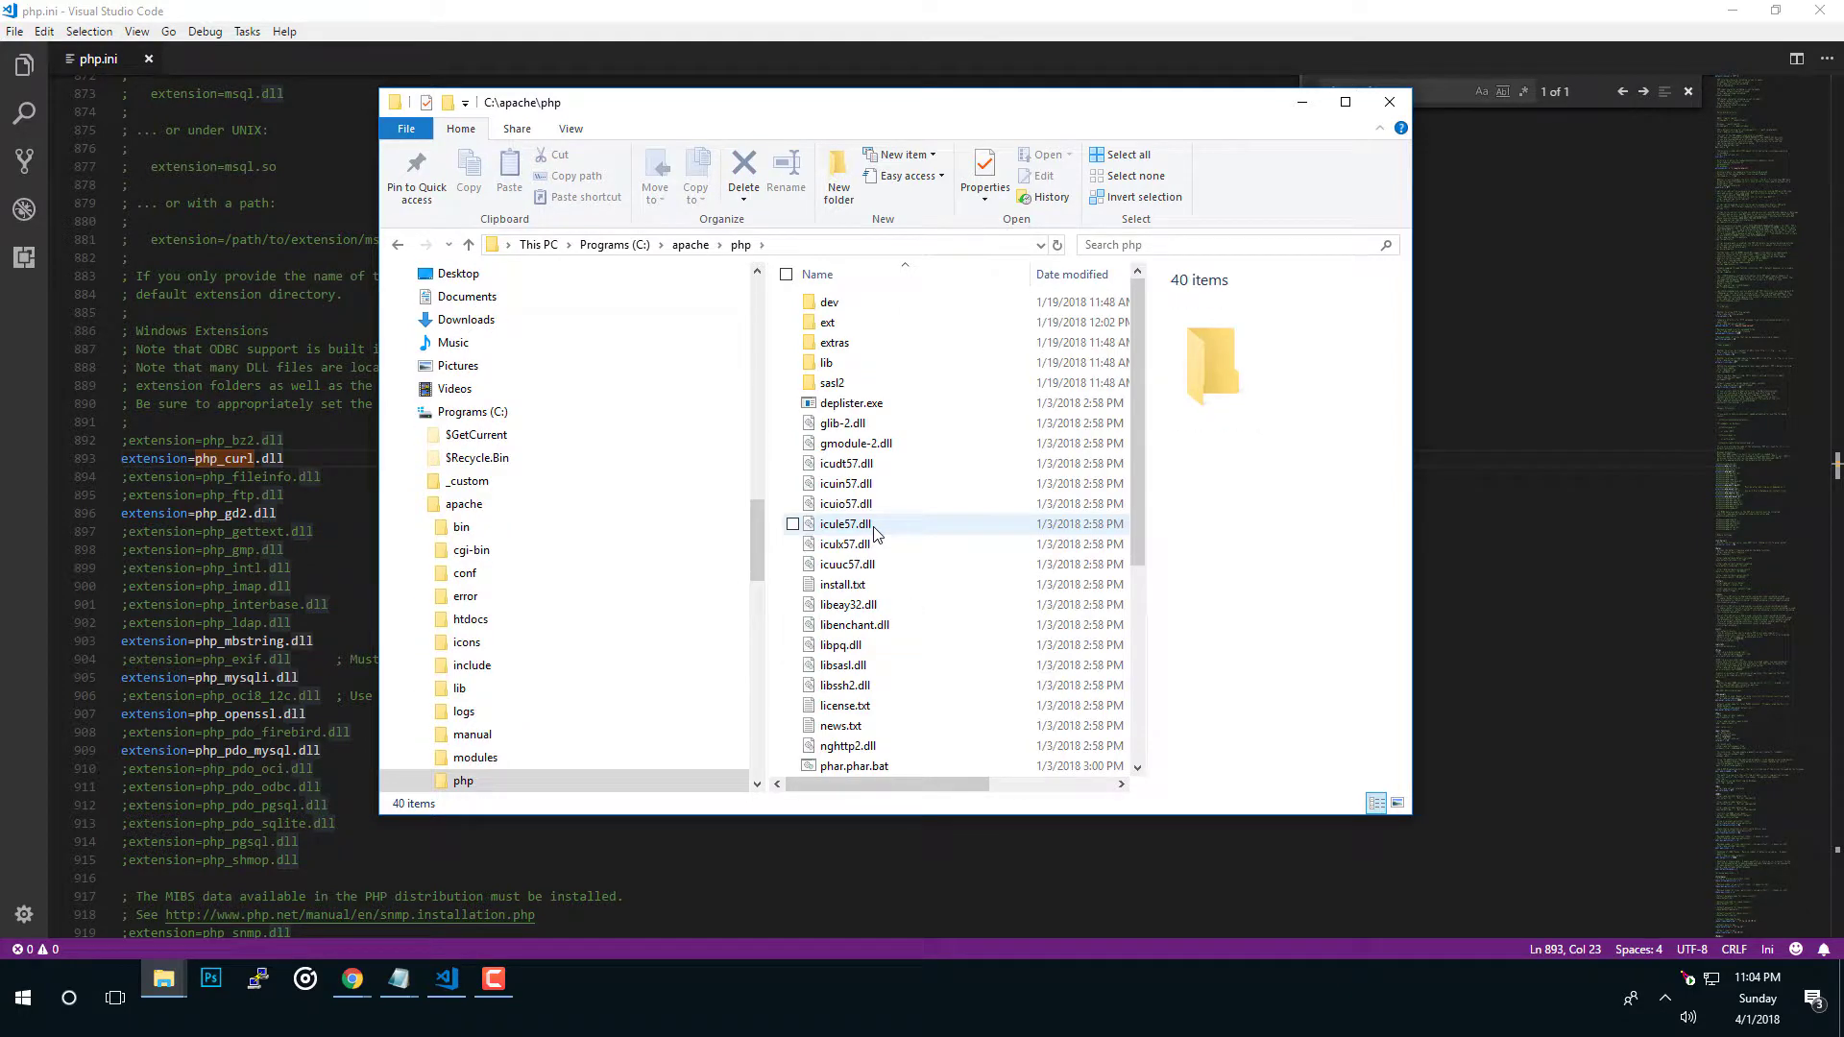
{"action": "double_click", "coordinate": [1144, 116]}
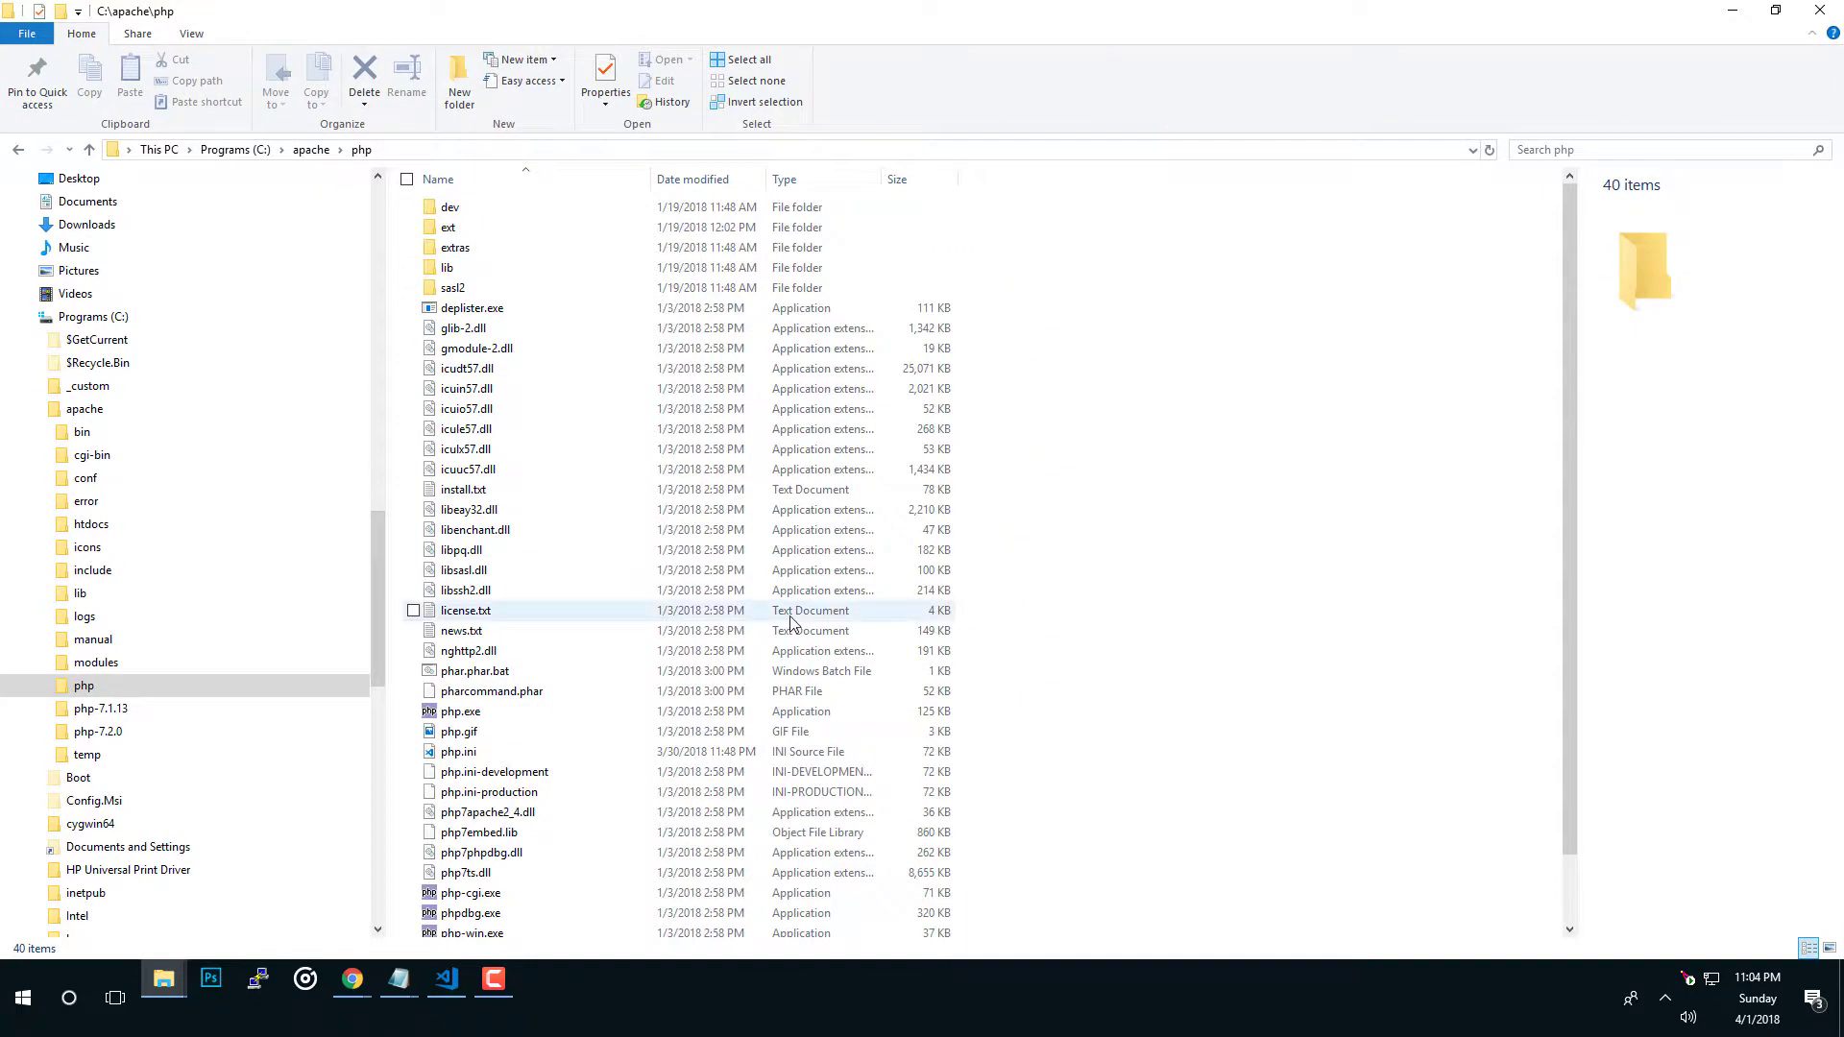
{"action": "left_click", "coordinate": [568, 821]}
{"action": "type", "text": "l"}
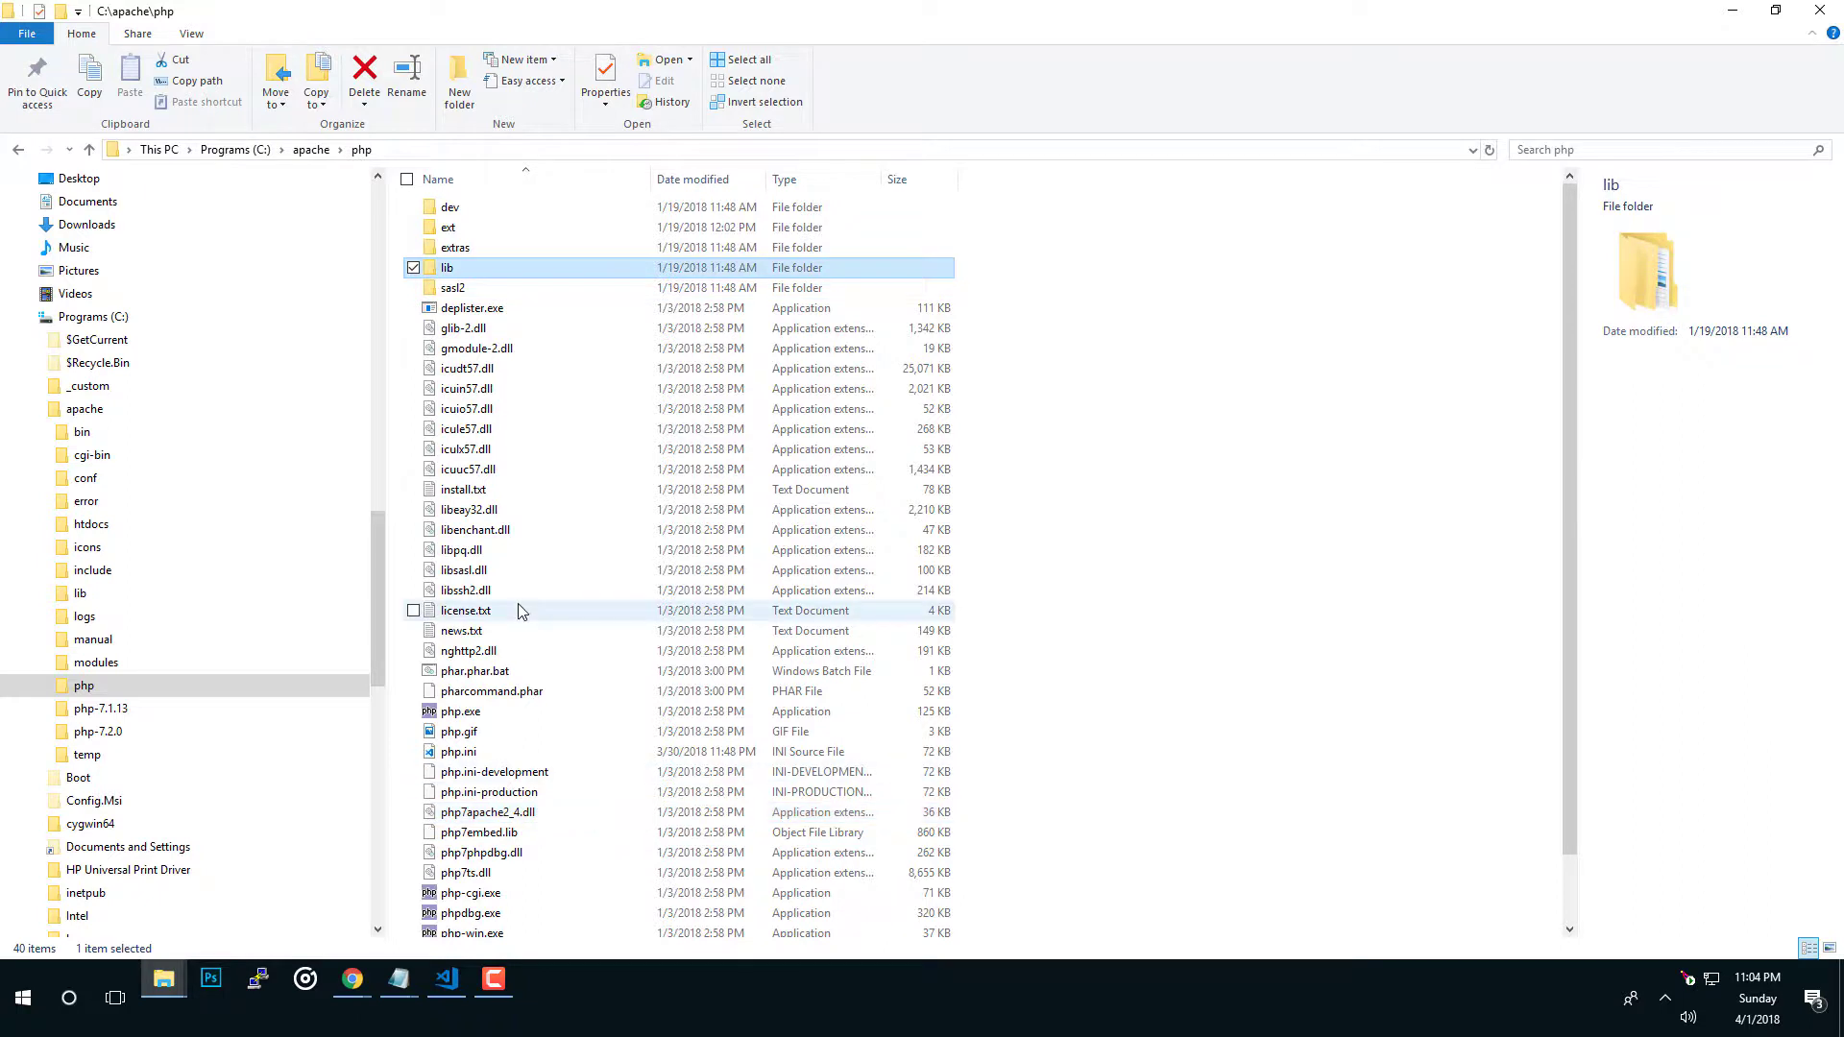
{"action": "type", "text": "ibe"}
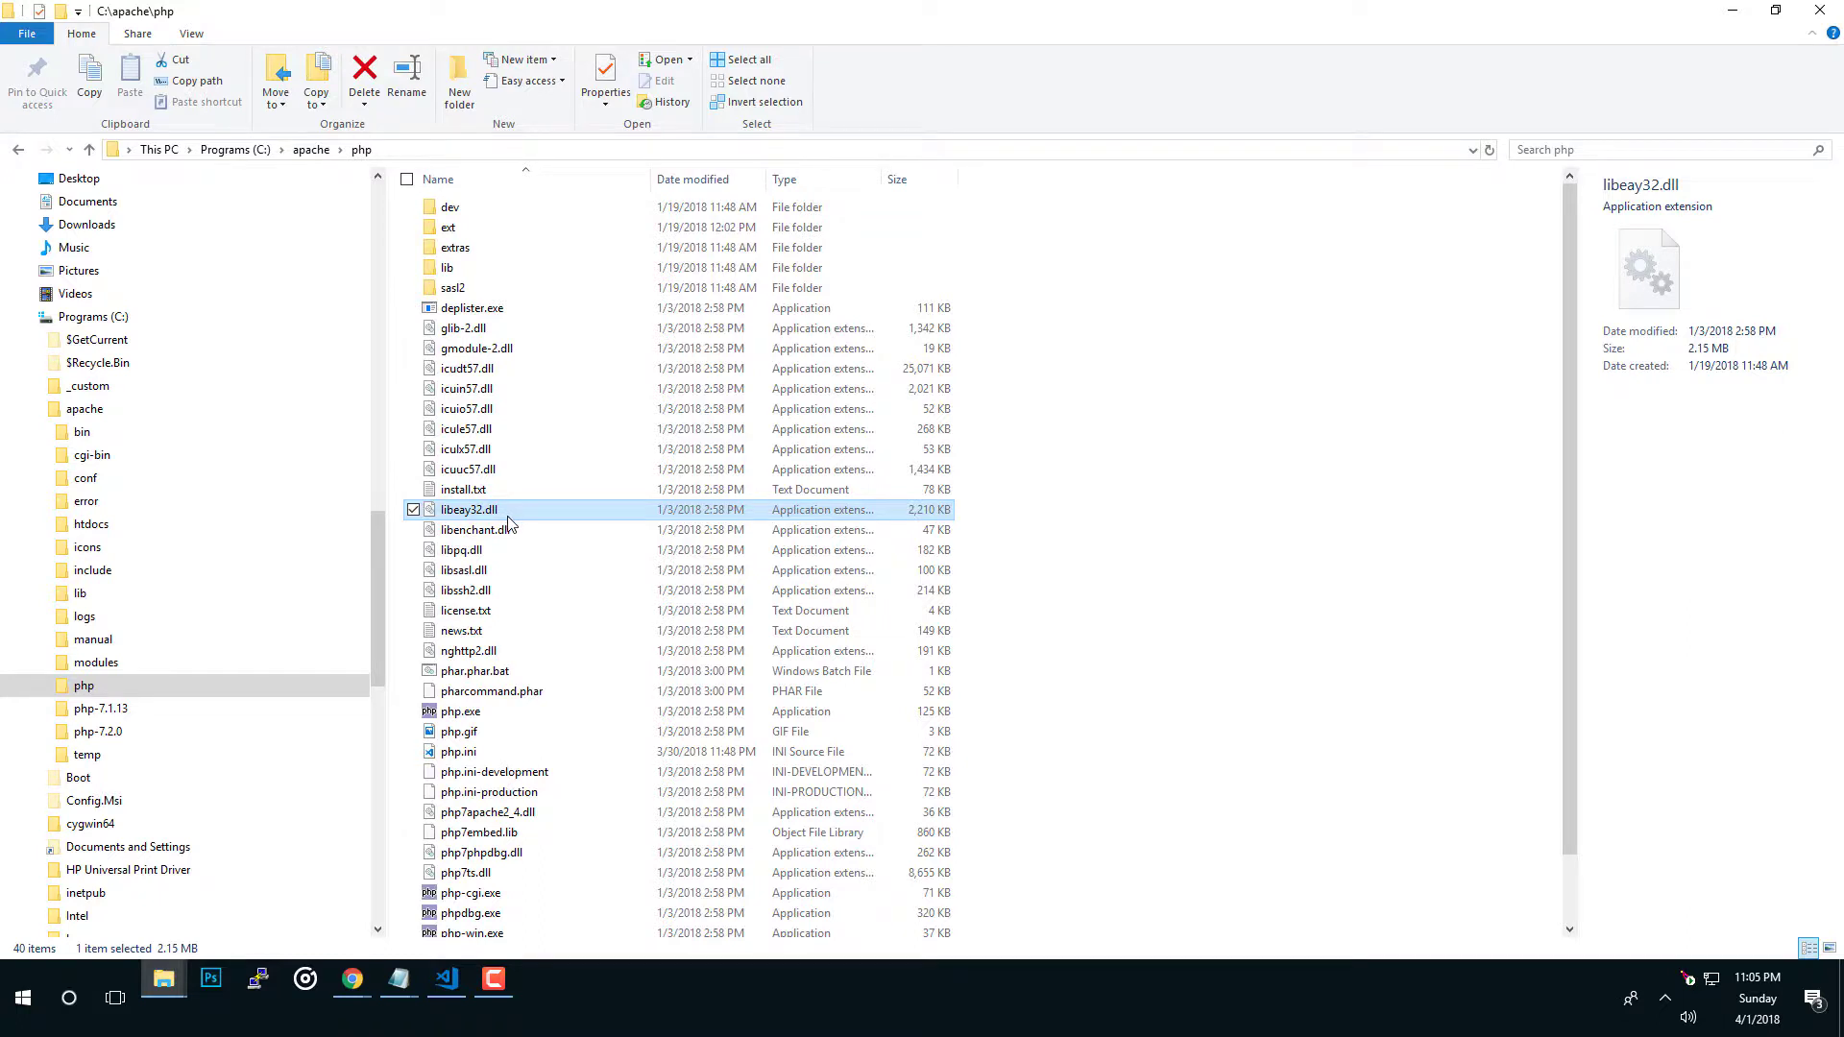
{"action": "scroll", "coordinate": [507, 522], "scroll_direction": "down", "scroll_amount": 1}
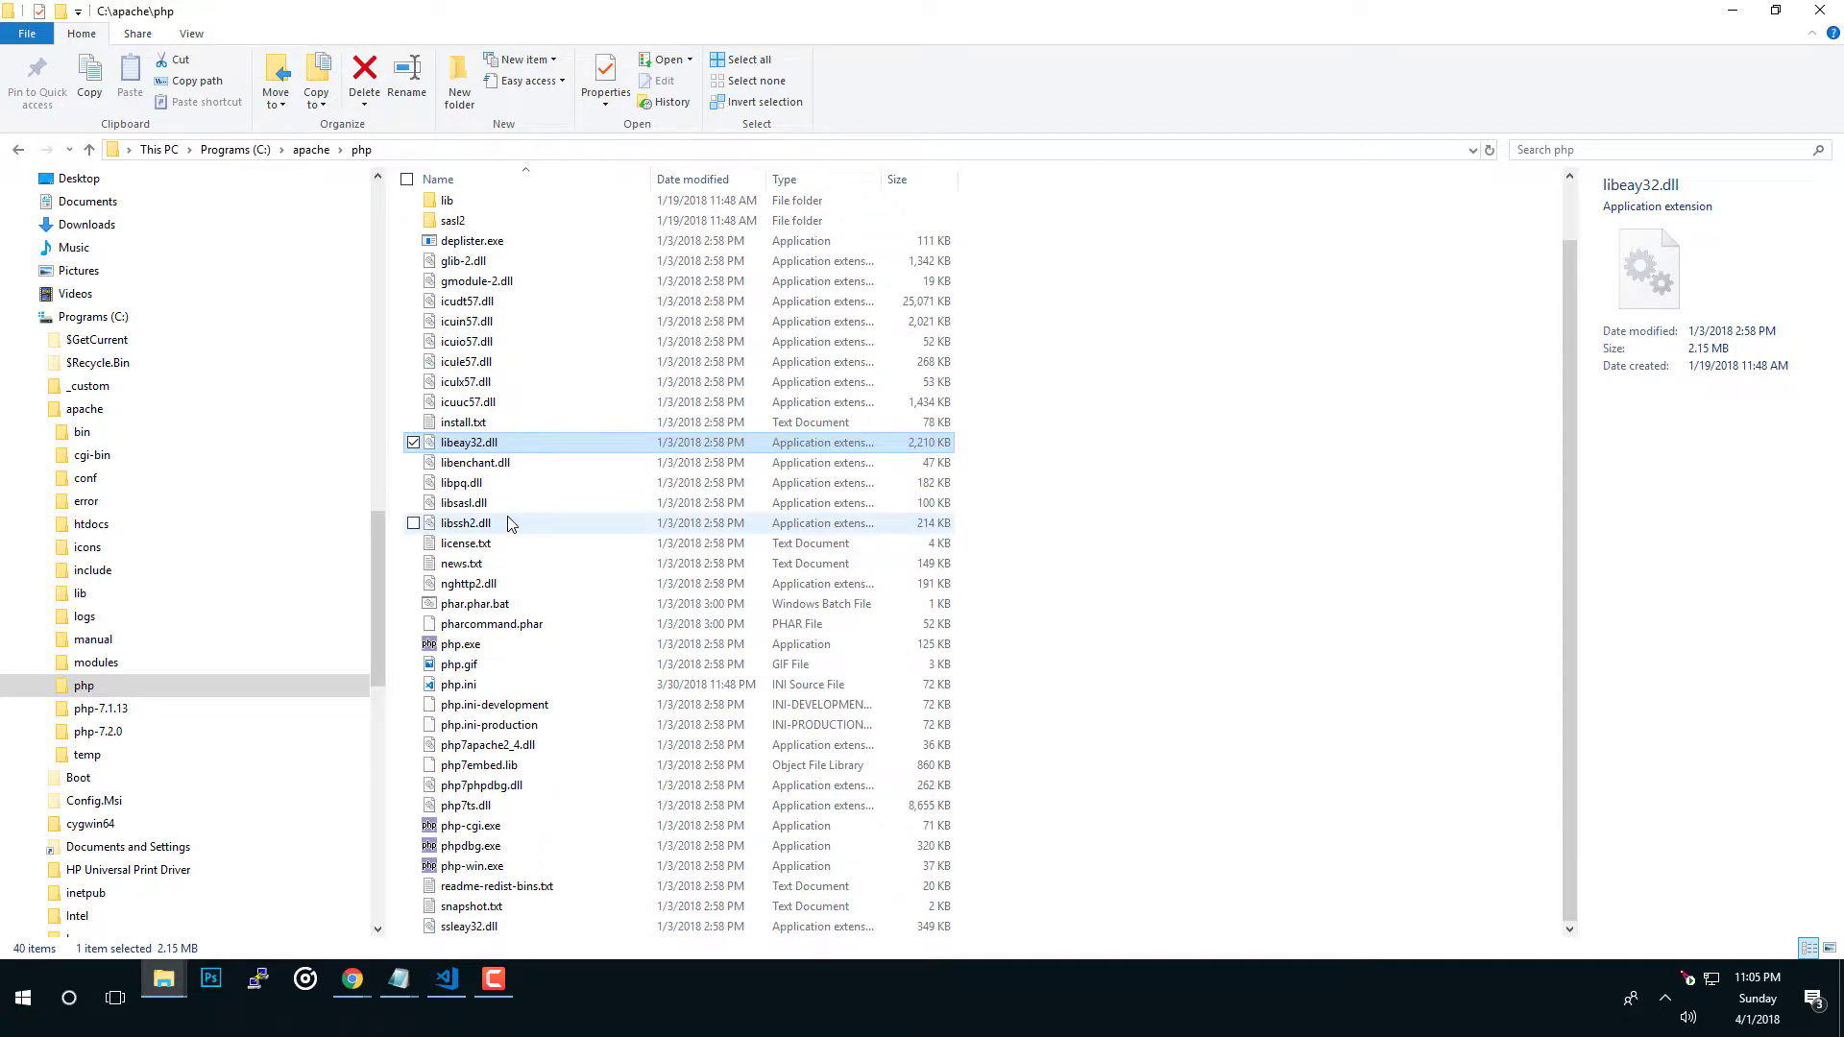
{"action": "key", "text": "s"}
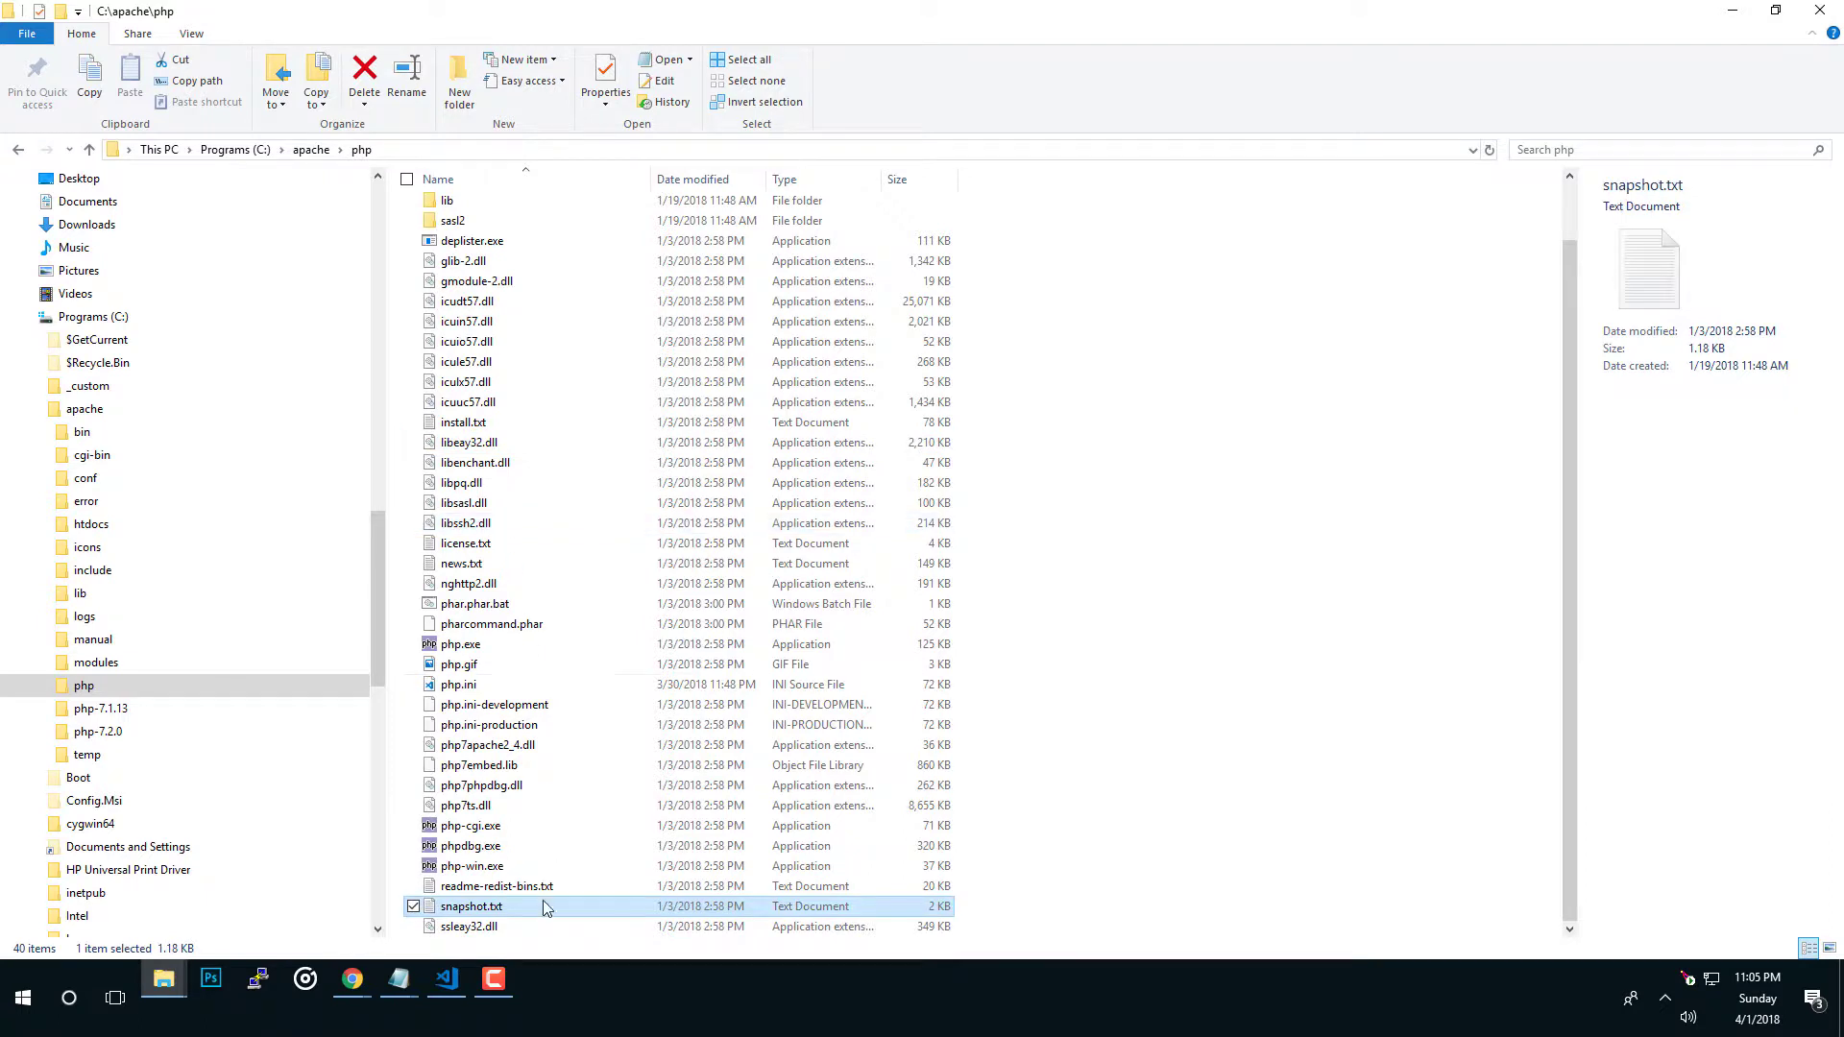
{"action": "left_click", "coordinate": [507, 933]}
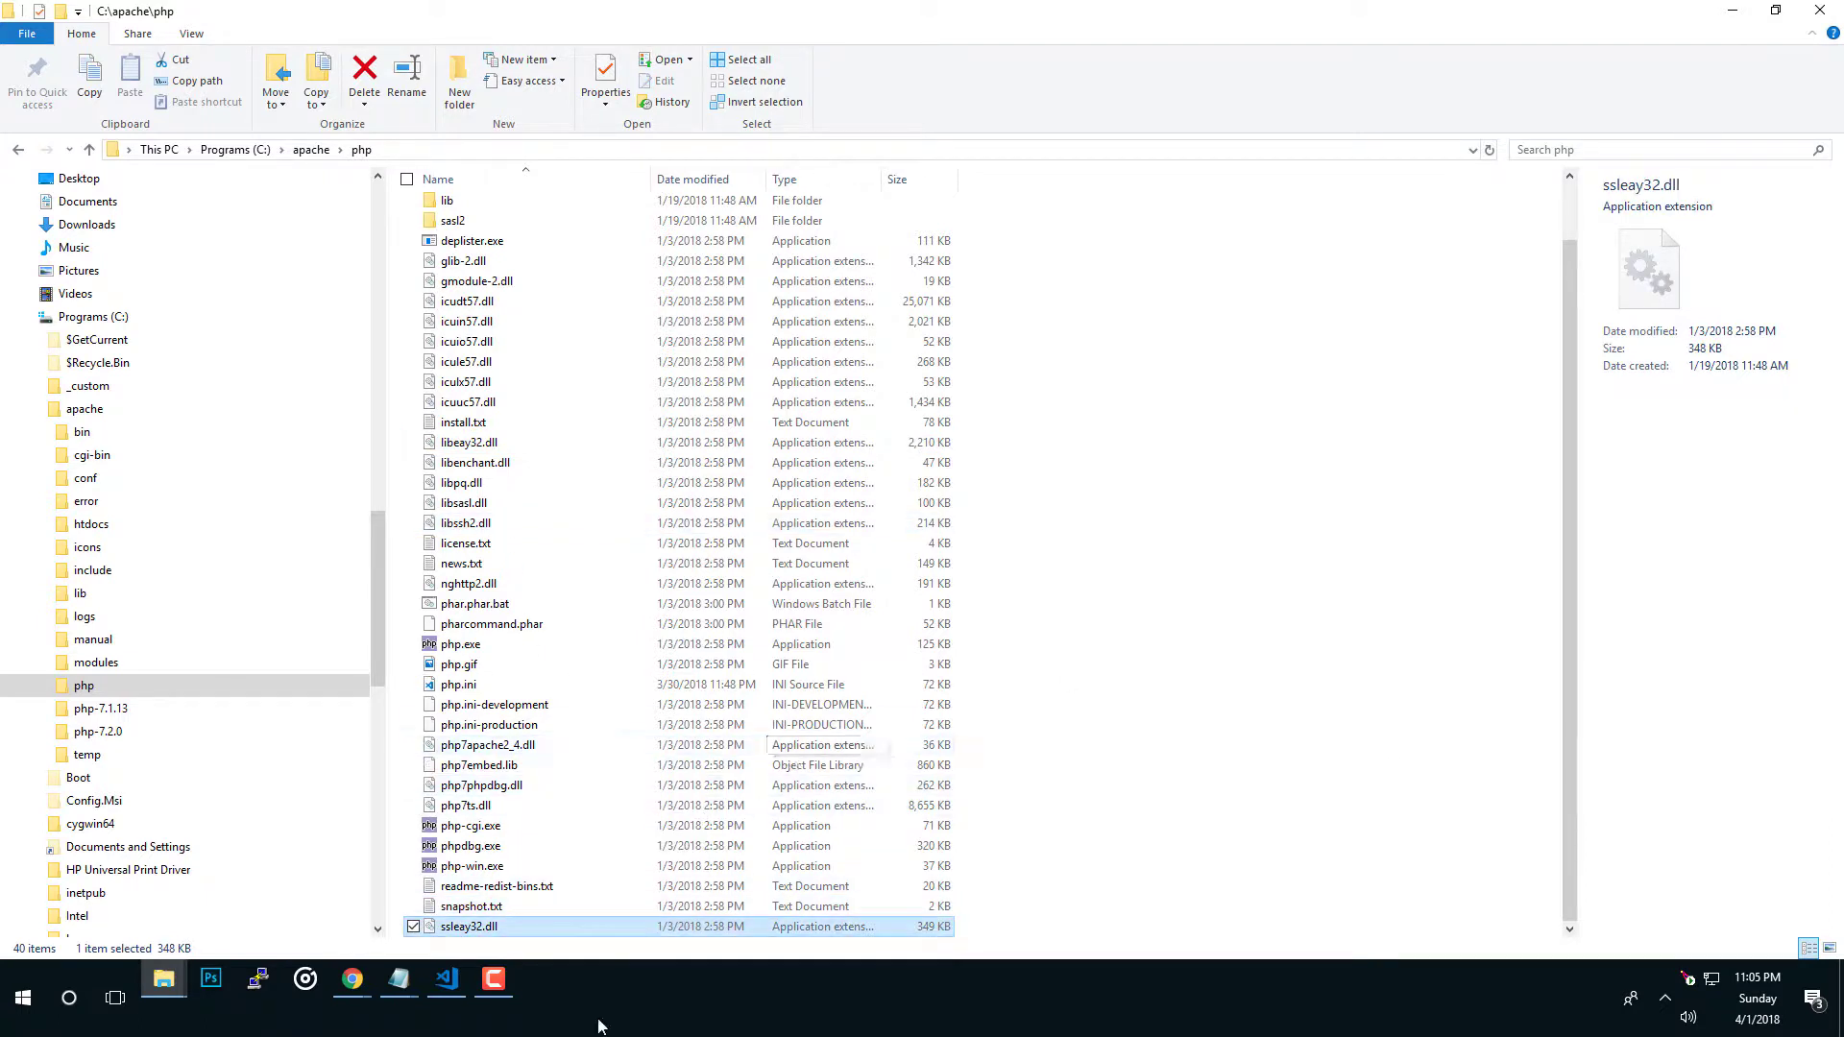
{"action": "scroll", "coordinate": [511, 925], "scroll_direction": "up", "scroll_amount": 1}
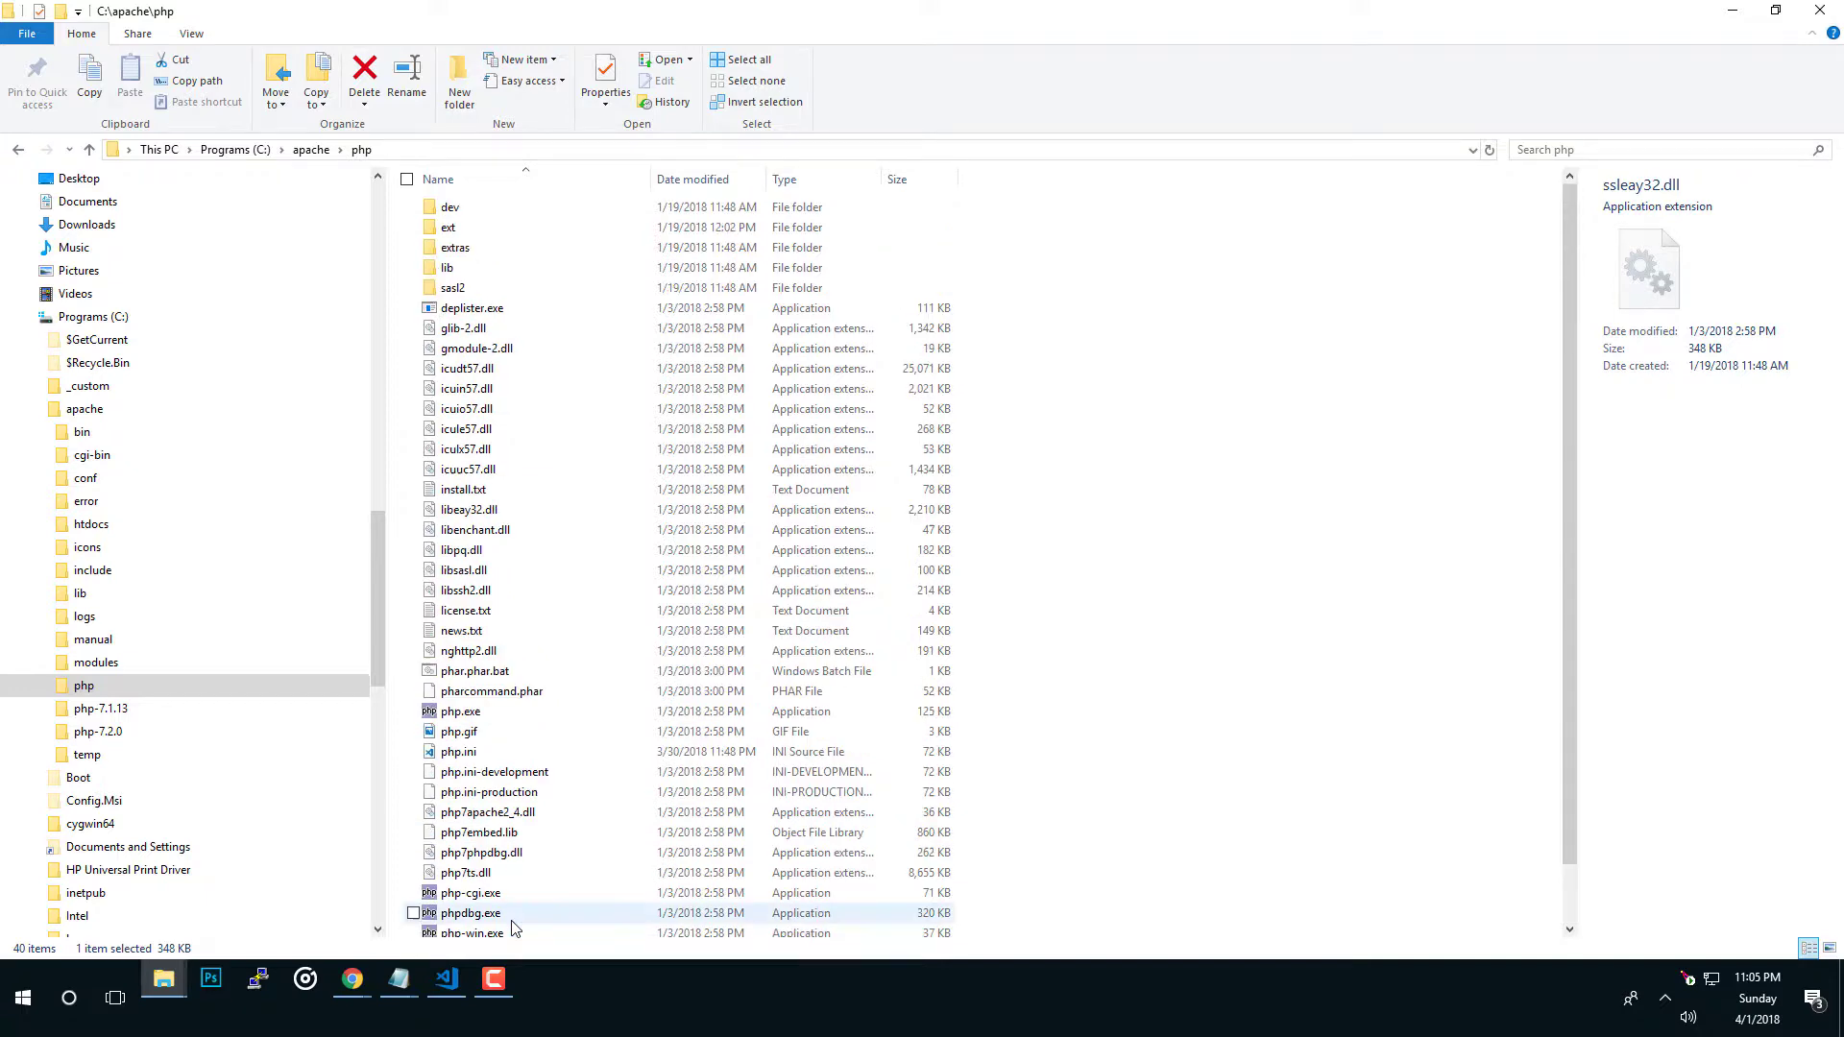
{"action": "scroll", "coordinate": [499, 683], "scroll_direction": "down", "scroll_amount": 1}
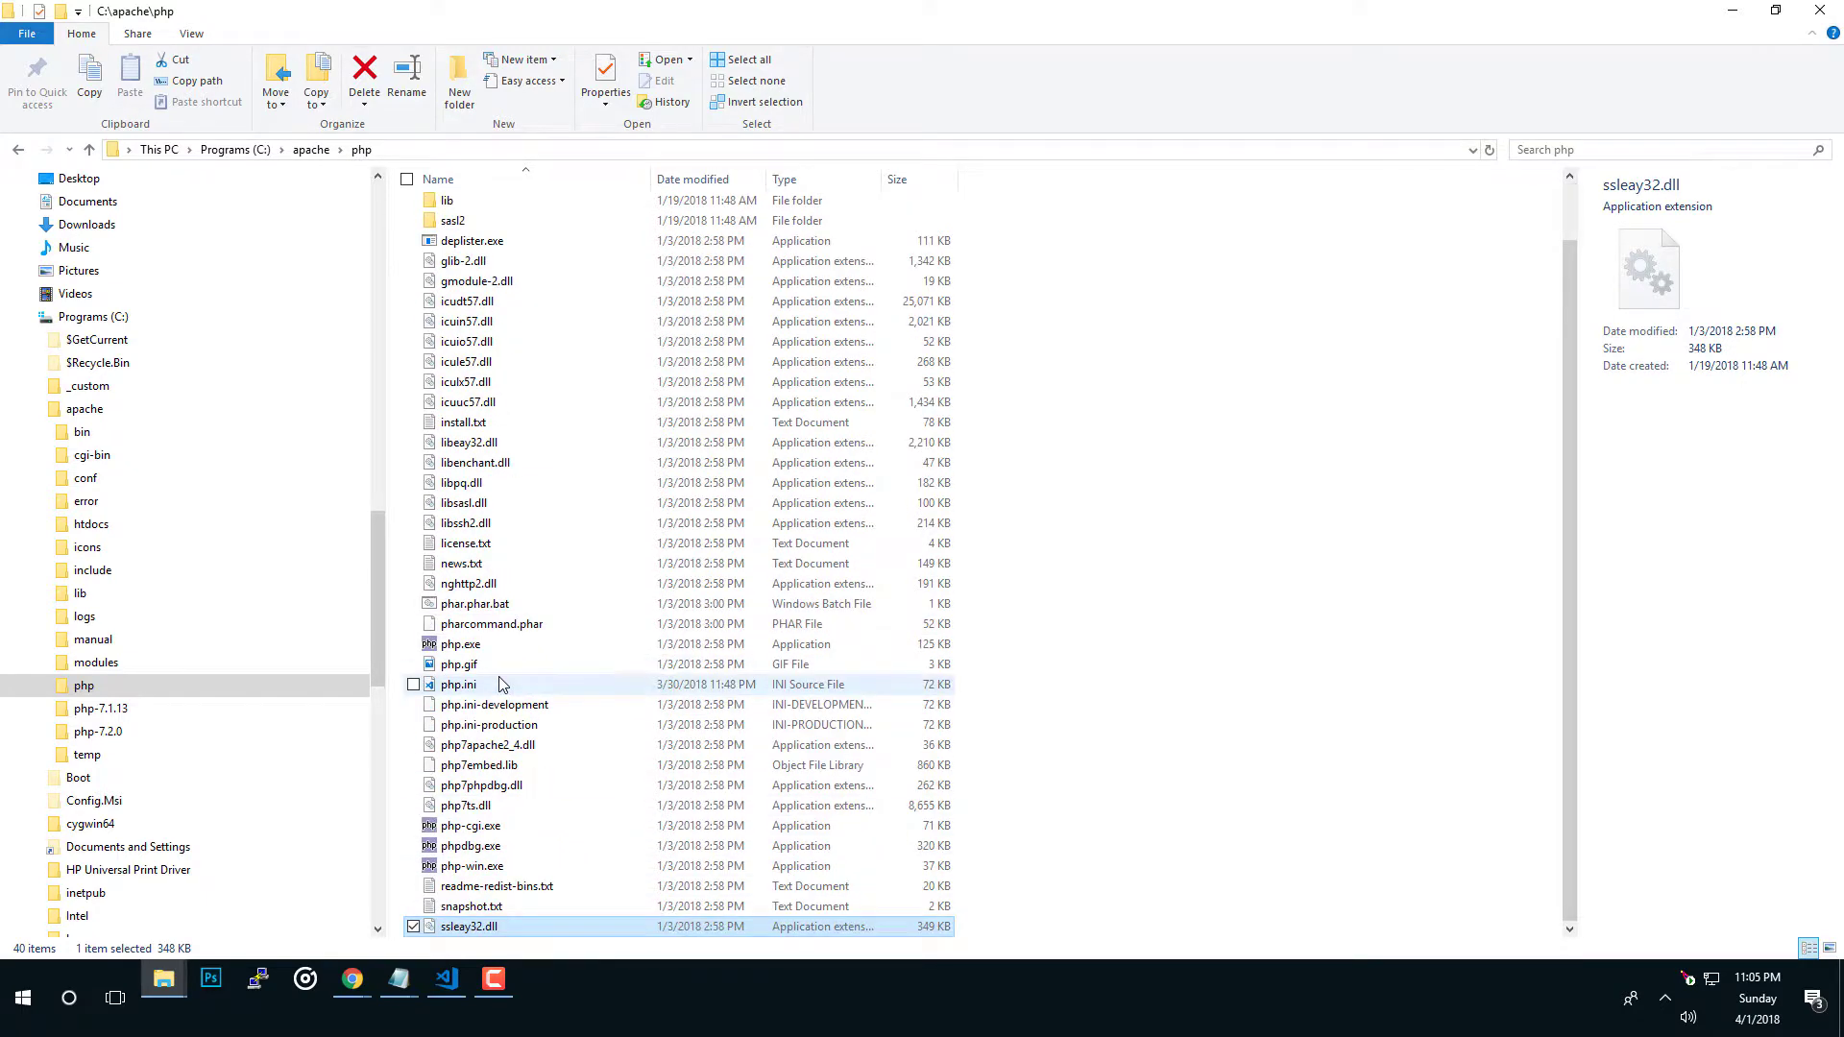
Step: Add libeay32.dll to the selection and open the apache bin folder
{"action": "left_click", "coordinate": [492, 452], "text": "ctrl"}
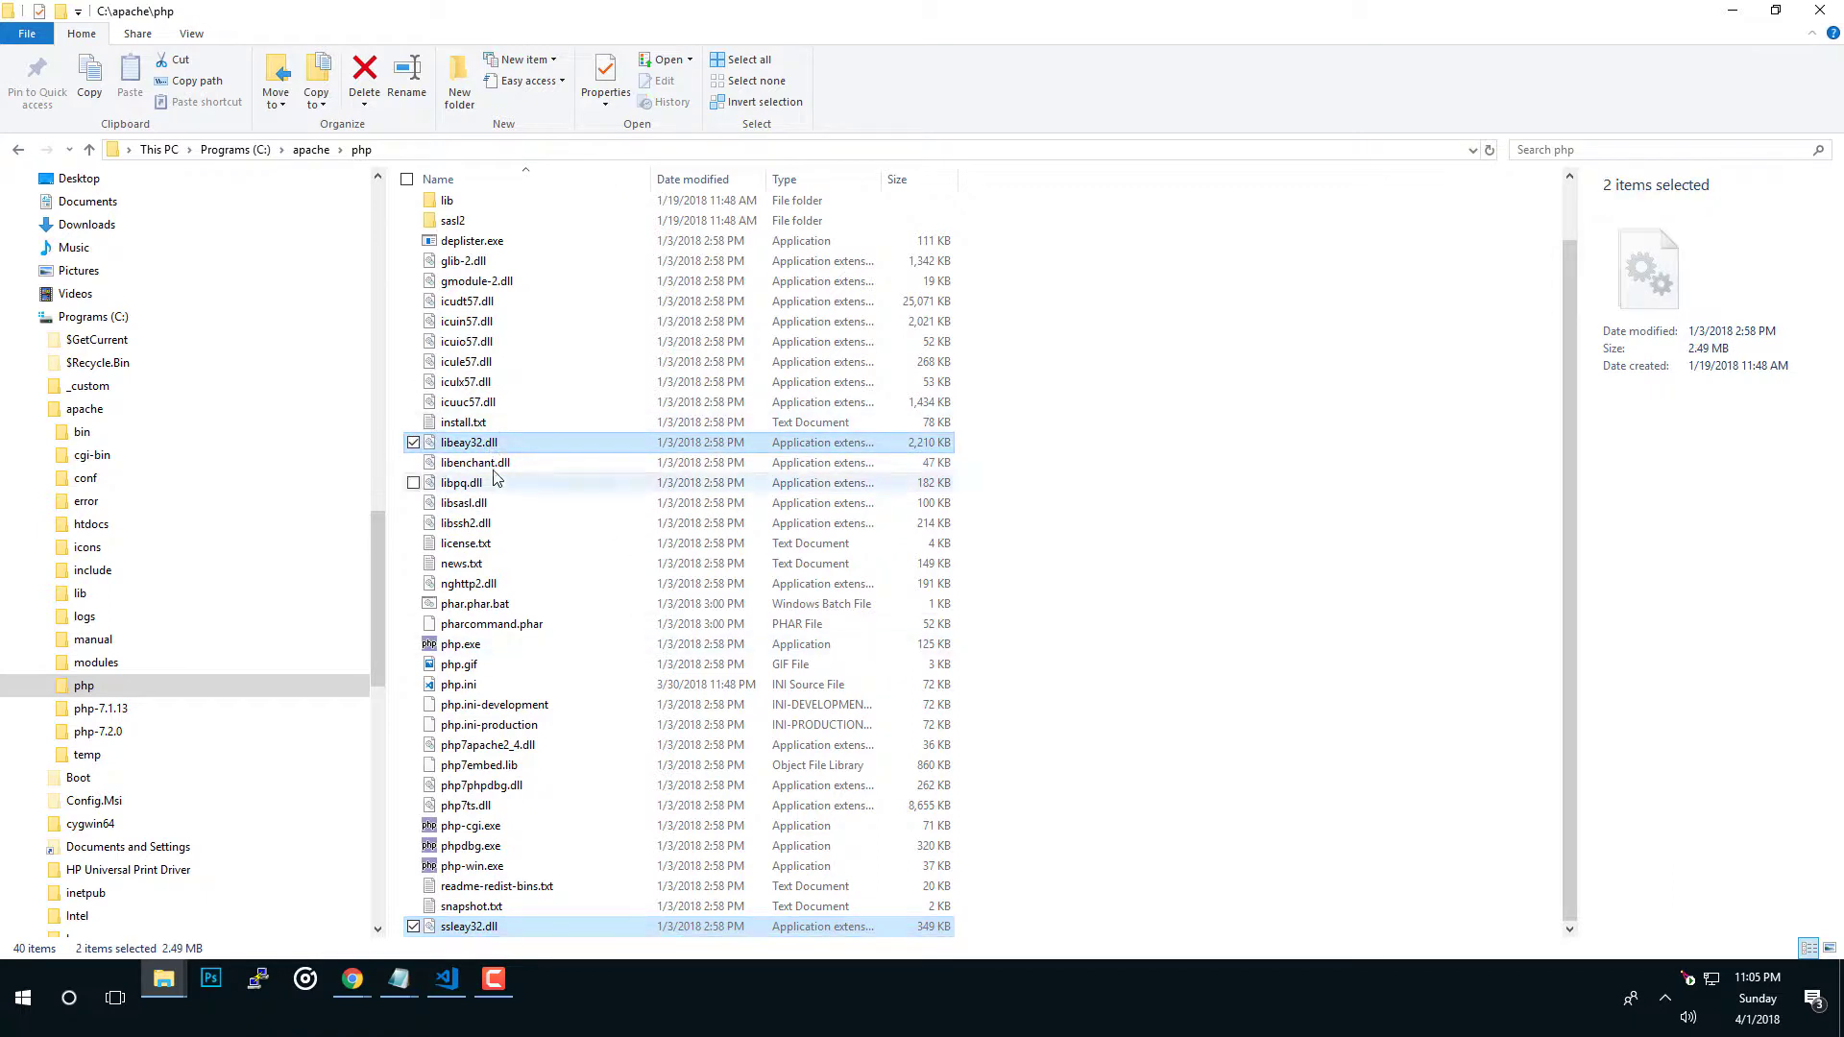
{"action": "left_click", "coordinate": [312, 150]}
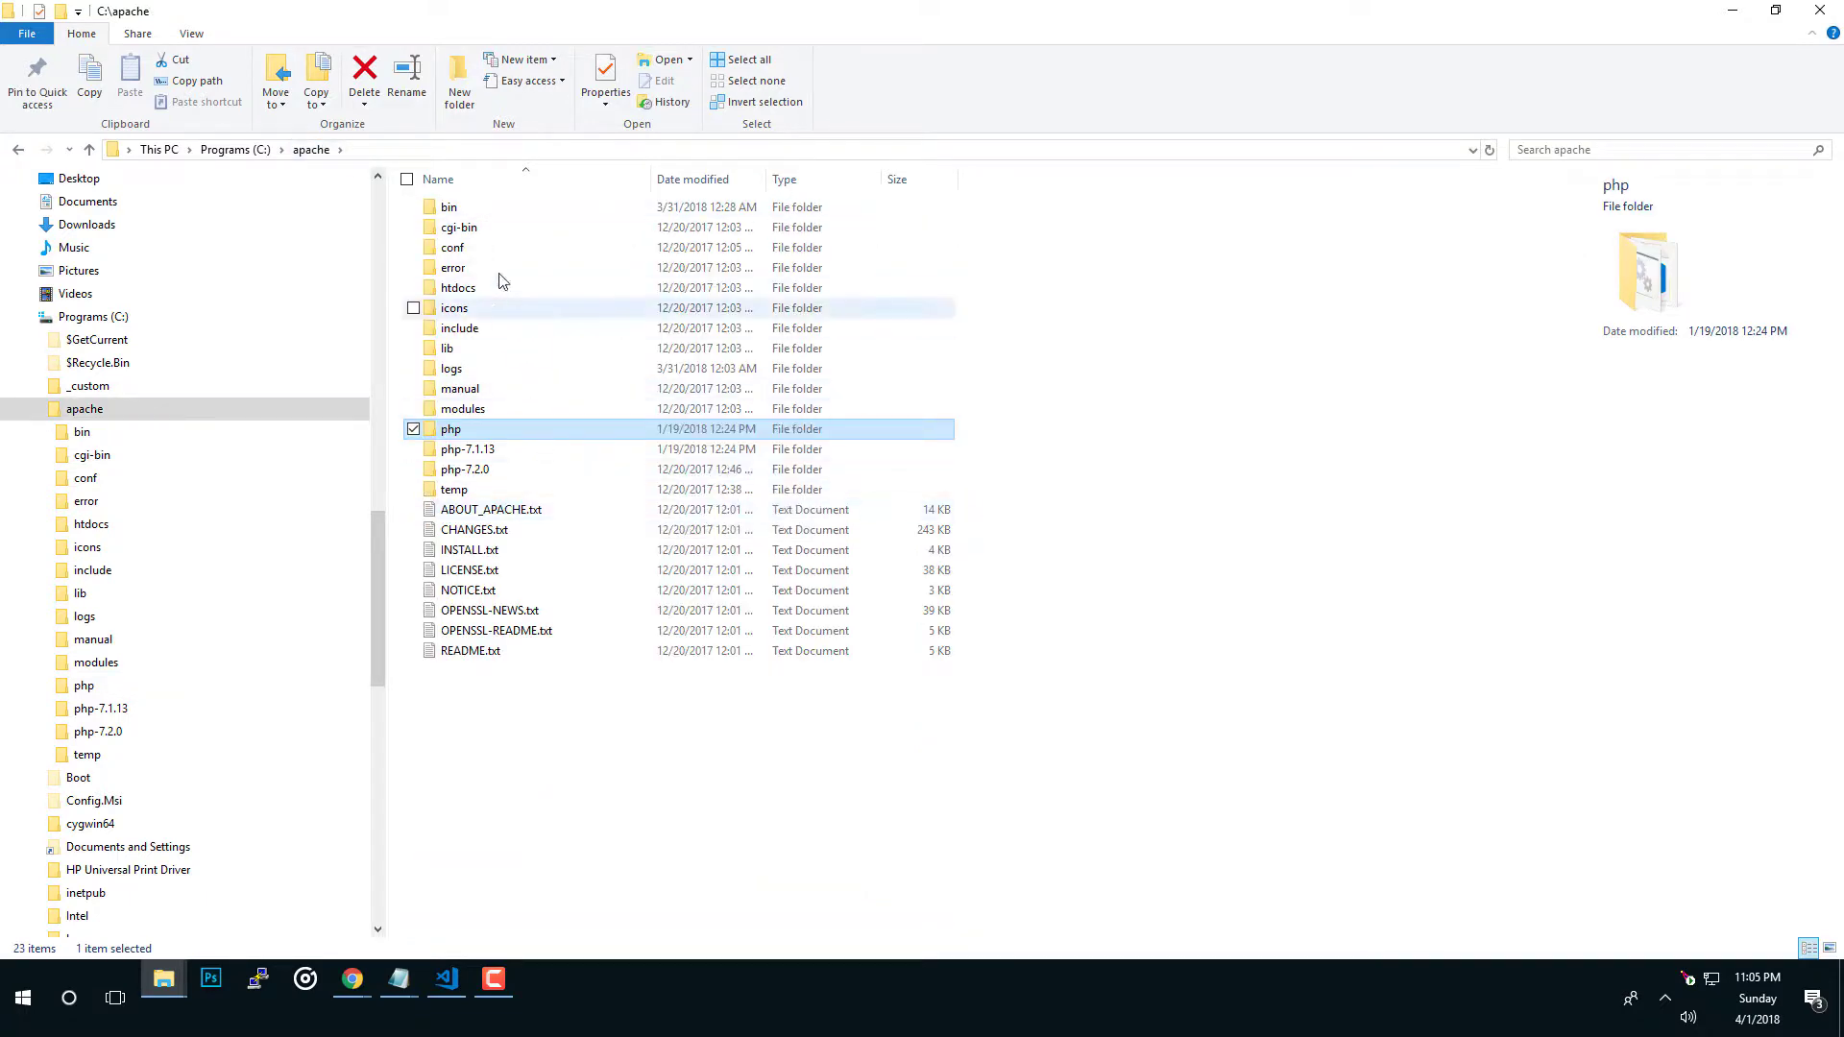
{"action": "left_click", "coordinate": [458, 214]}
{"action": "double_click", "coordinate": [458, 214]}
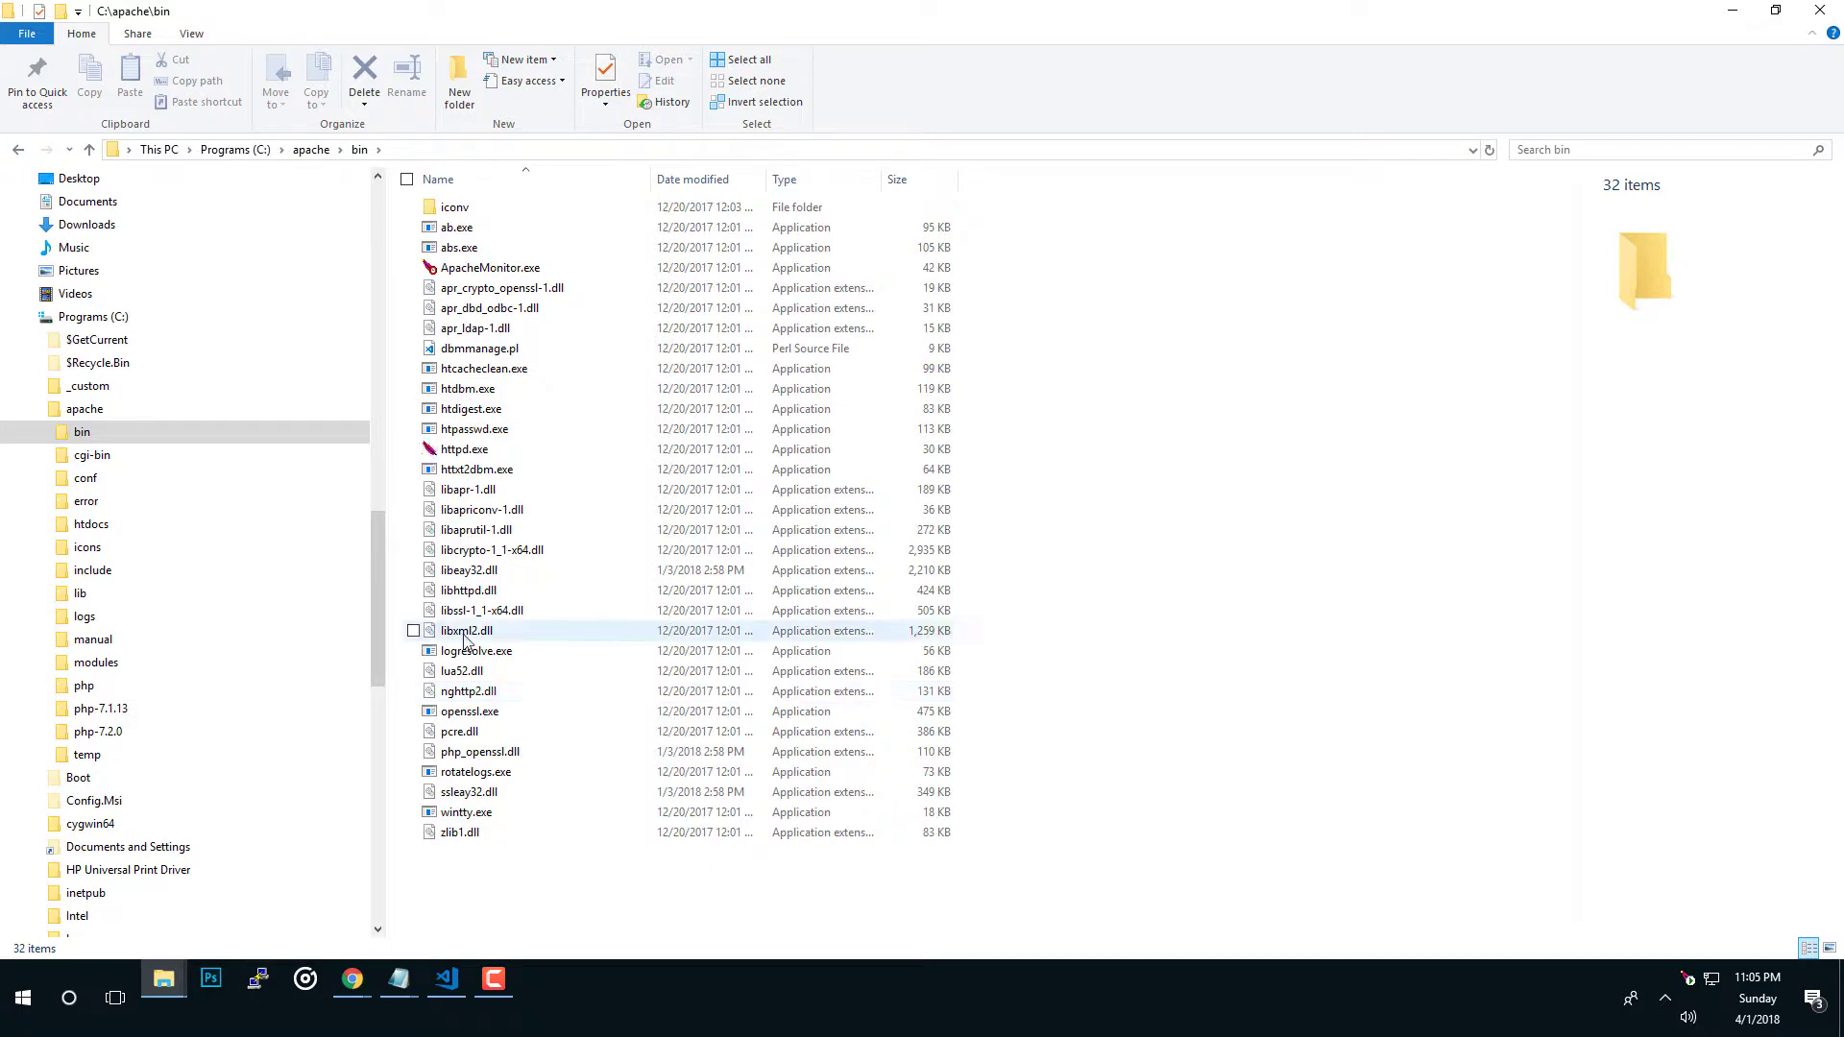
Step: Verify libeay32.dll and ssleay32.dll are in bin, then reopen the php folder
{"action": "left_click", "coordinate": [464, 585]}
{"action": "left_click", "coordinate": [497, 794]}
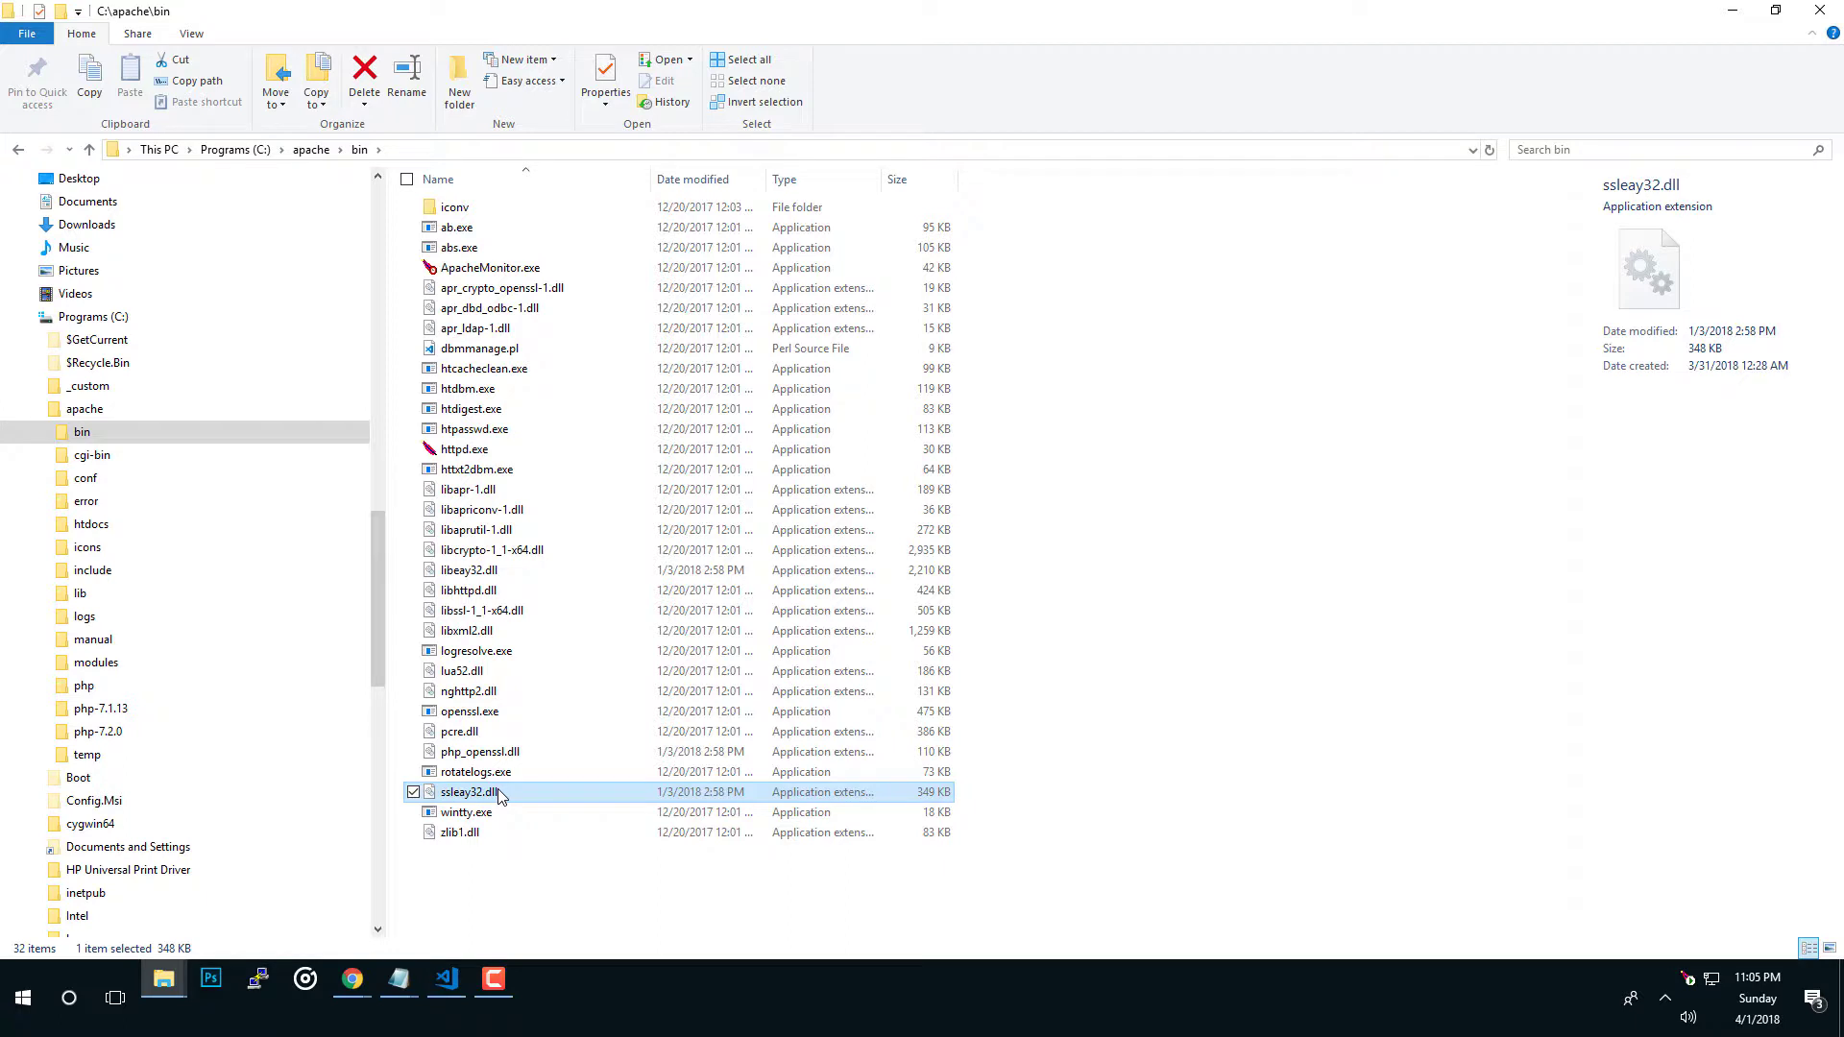
{"action": "key", "text": "BackSpace"}
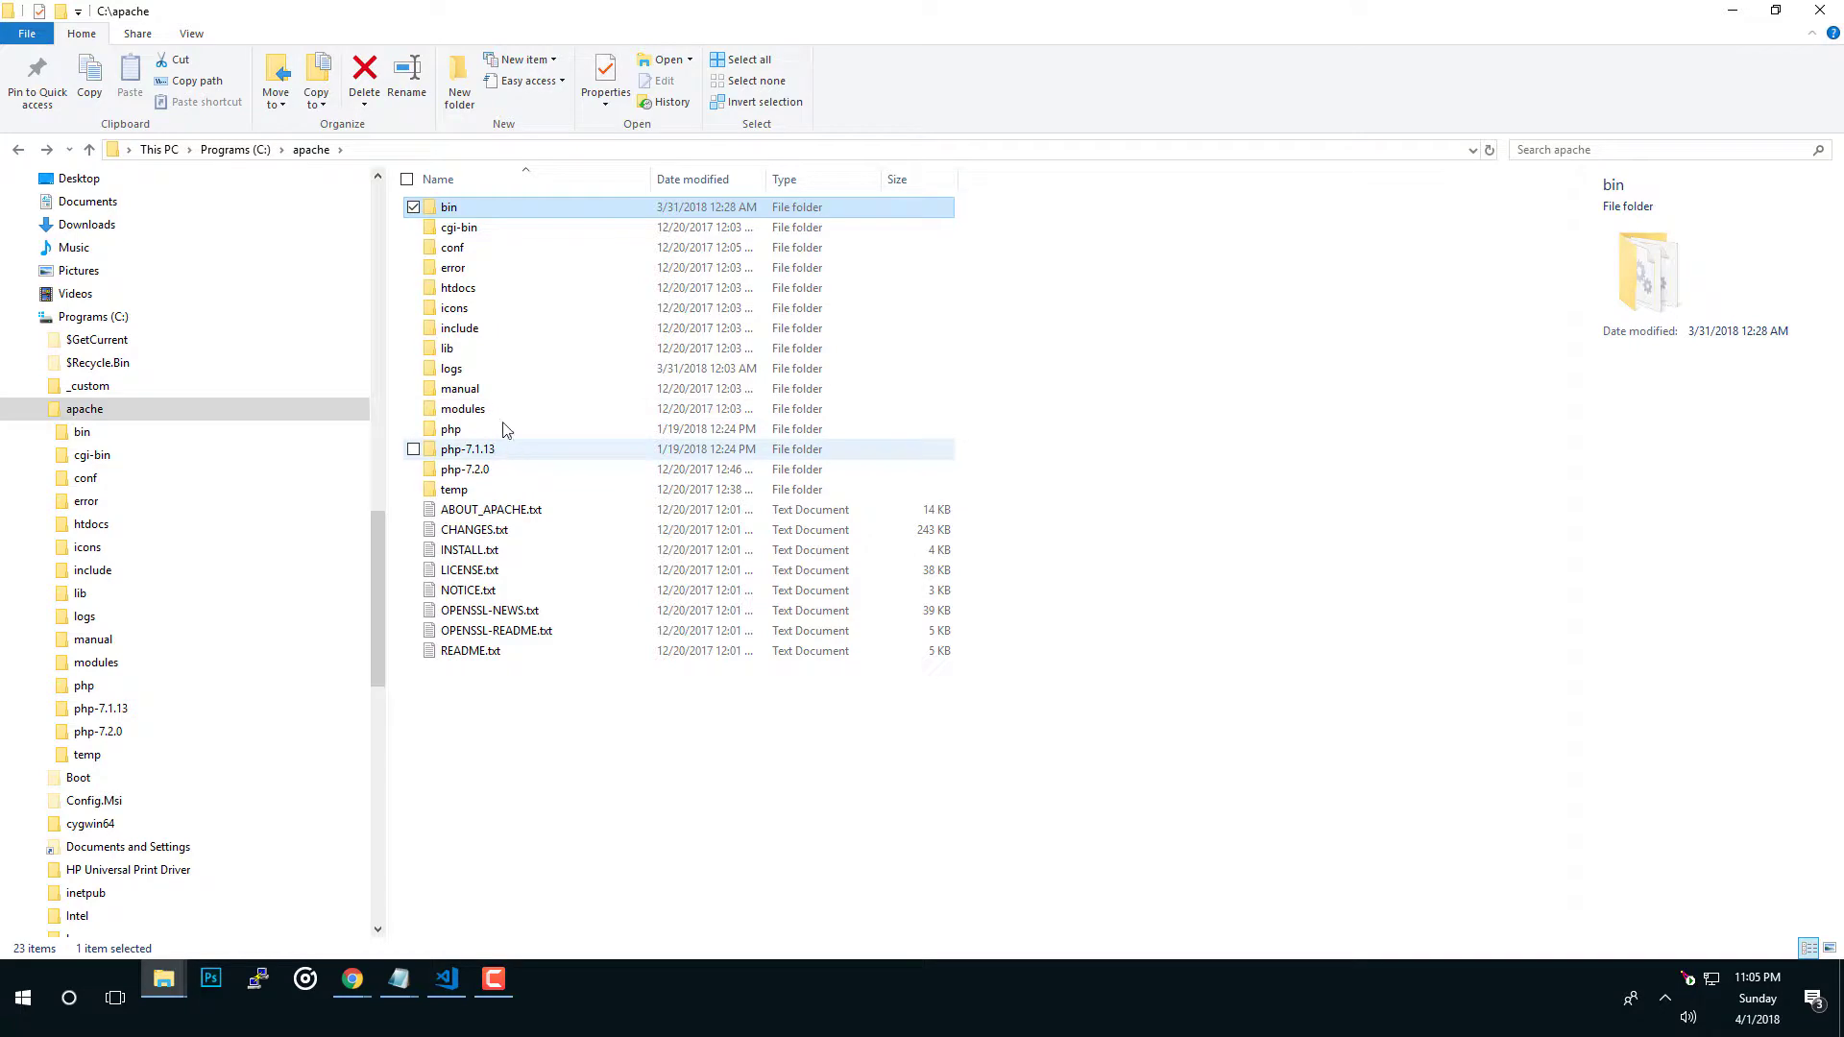
{"action": "double_click", "coordinate": [476, 432]}
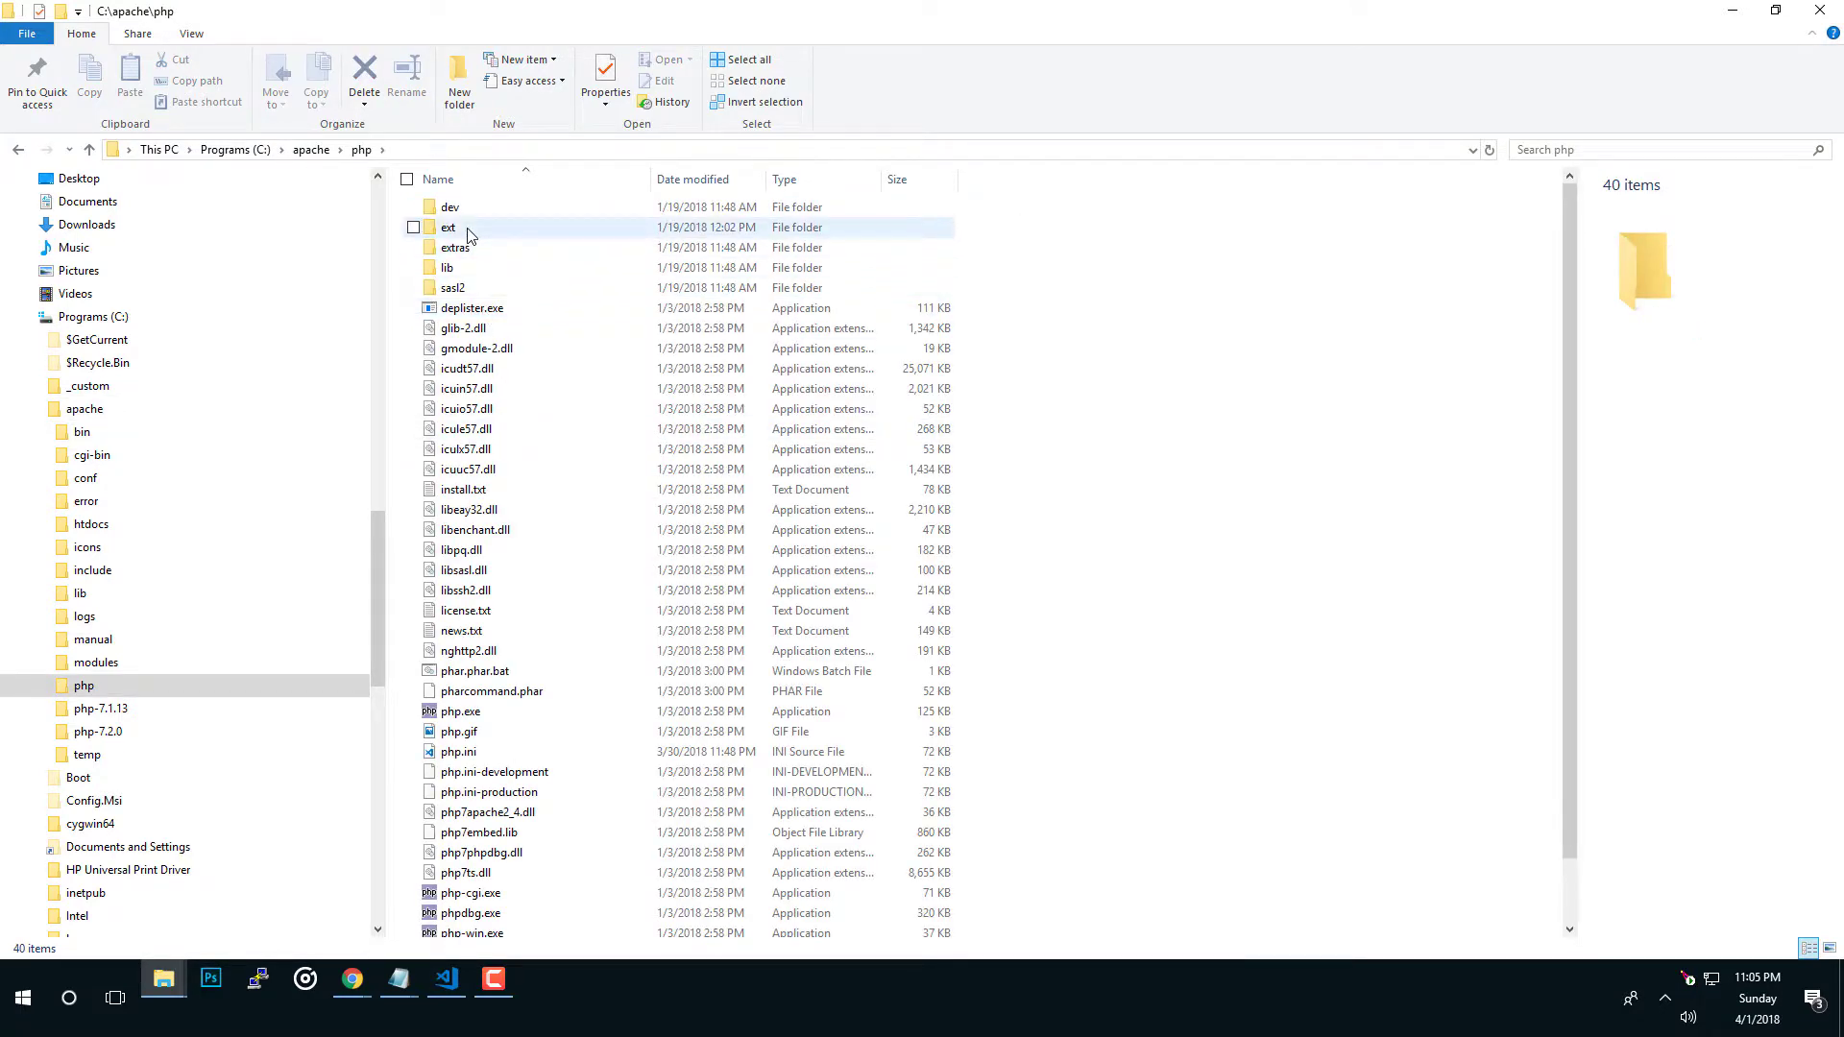
Step: Confirm php_openssl.dll exists in the maximized php ext folder
{"action": "left_click", "coordinate": [467, 231]}
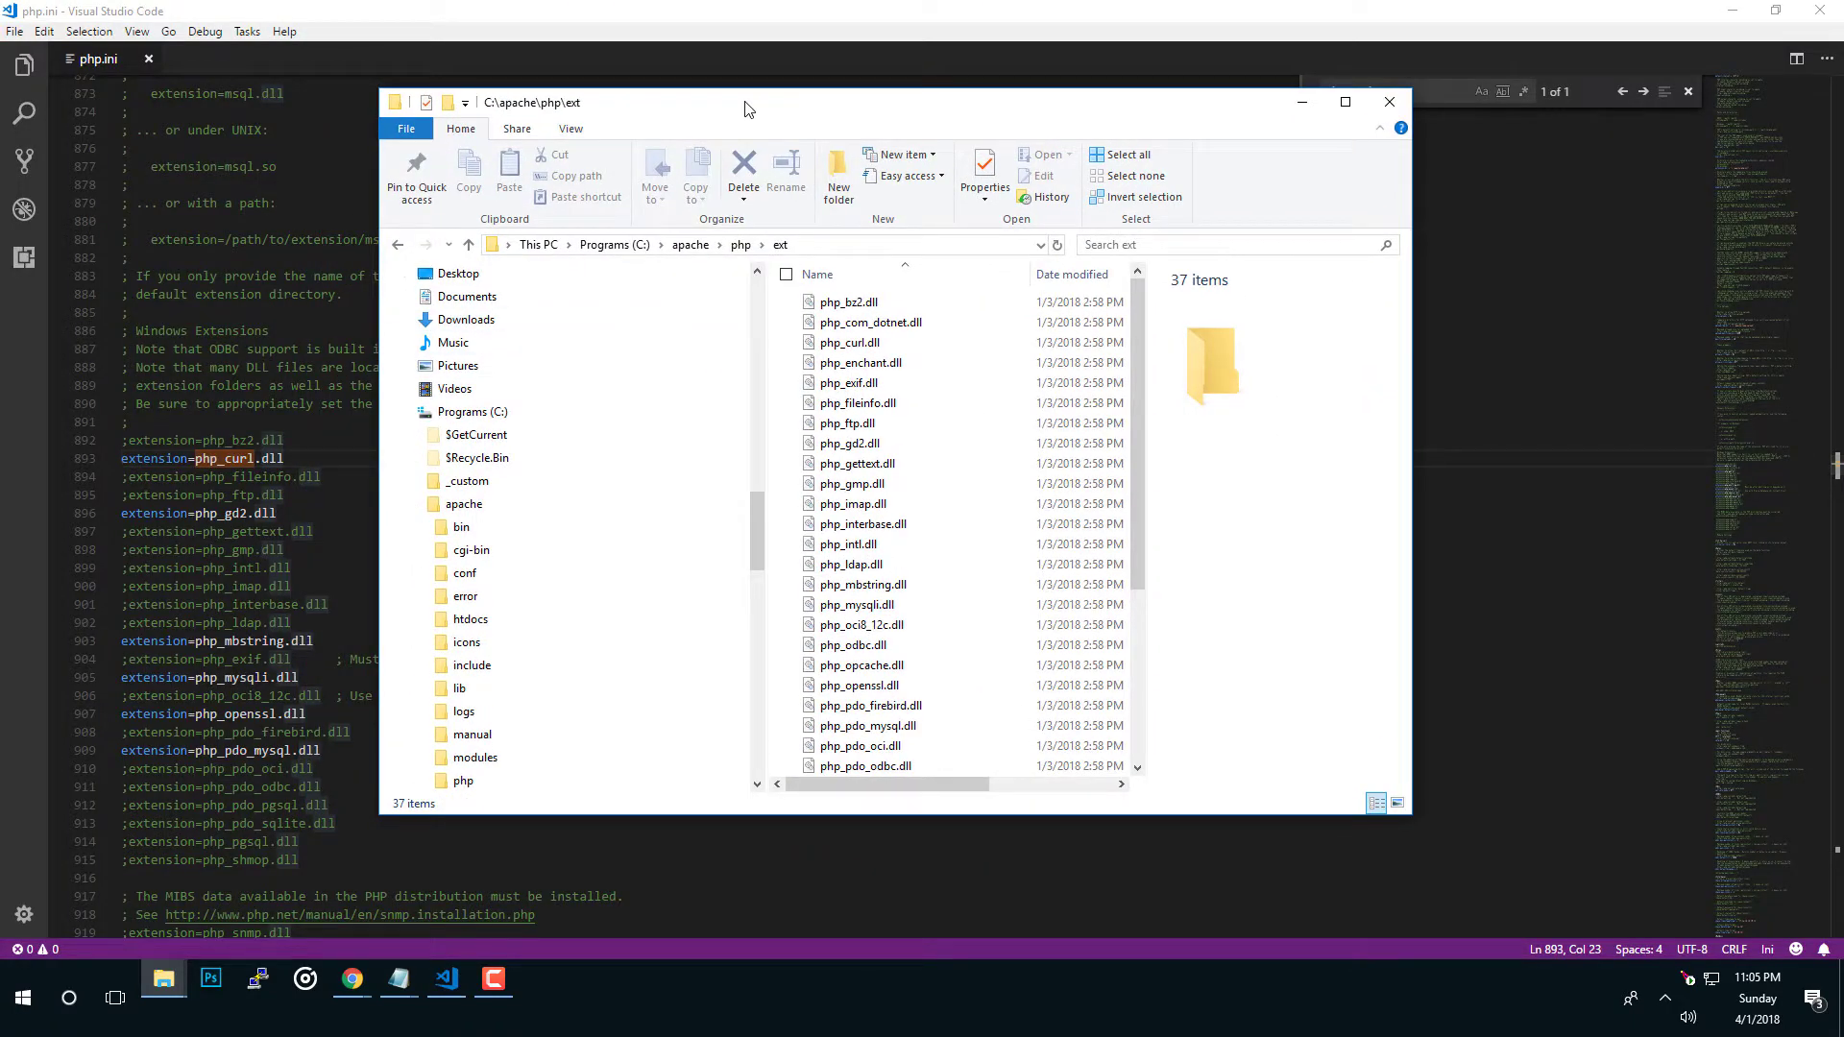
{"action": "double_click", "coordinate": [746, 108]}
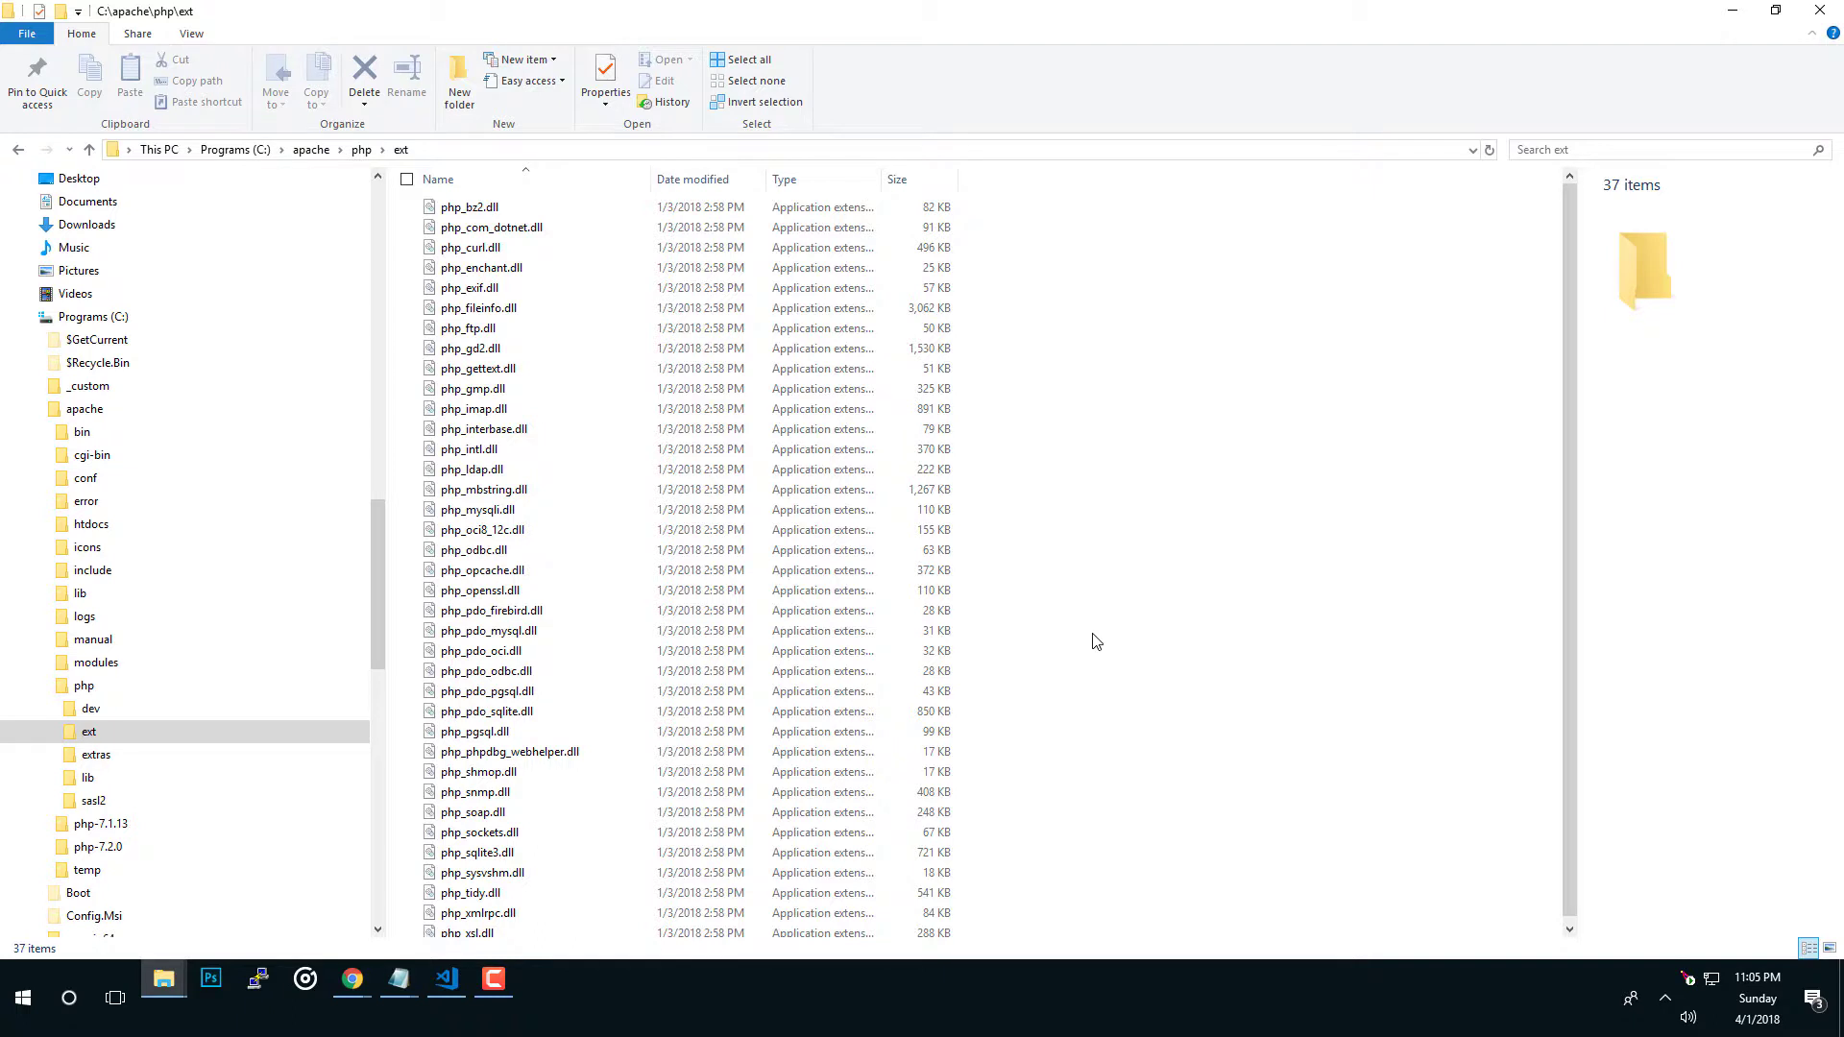
{"action": "key", "text": "Down"}
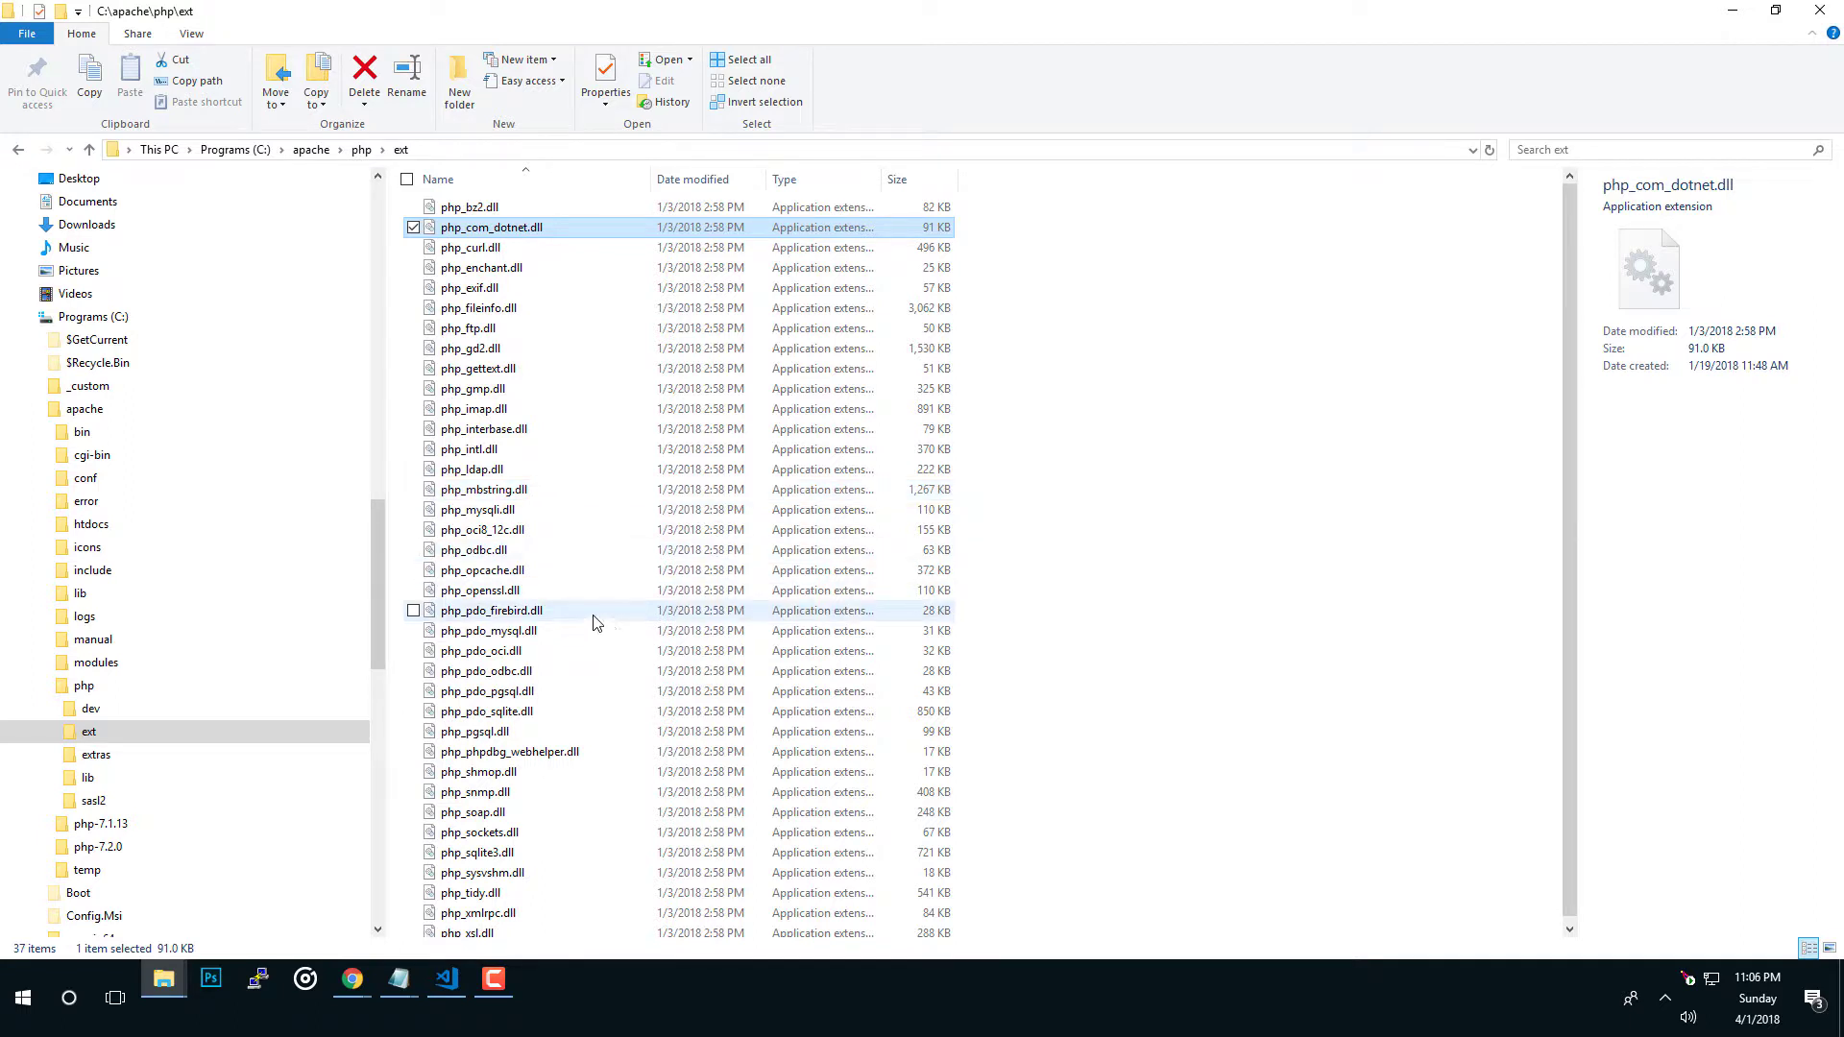
{"action": "left_click", "coordinate": [522, 593]}
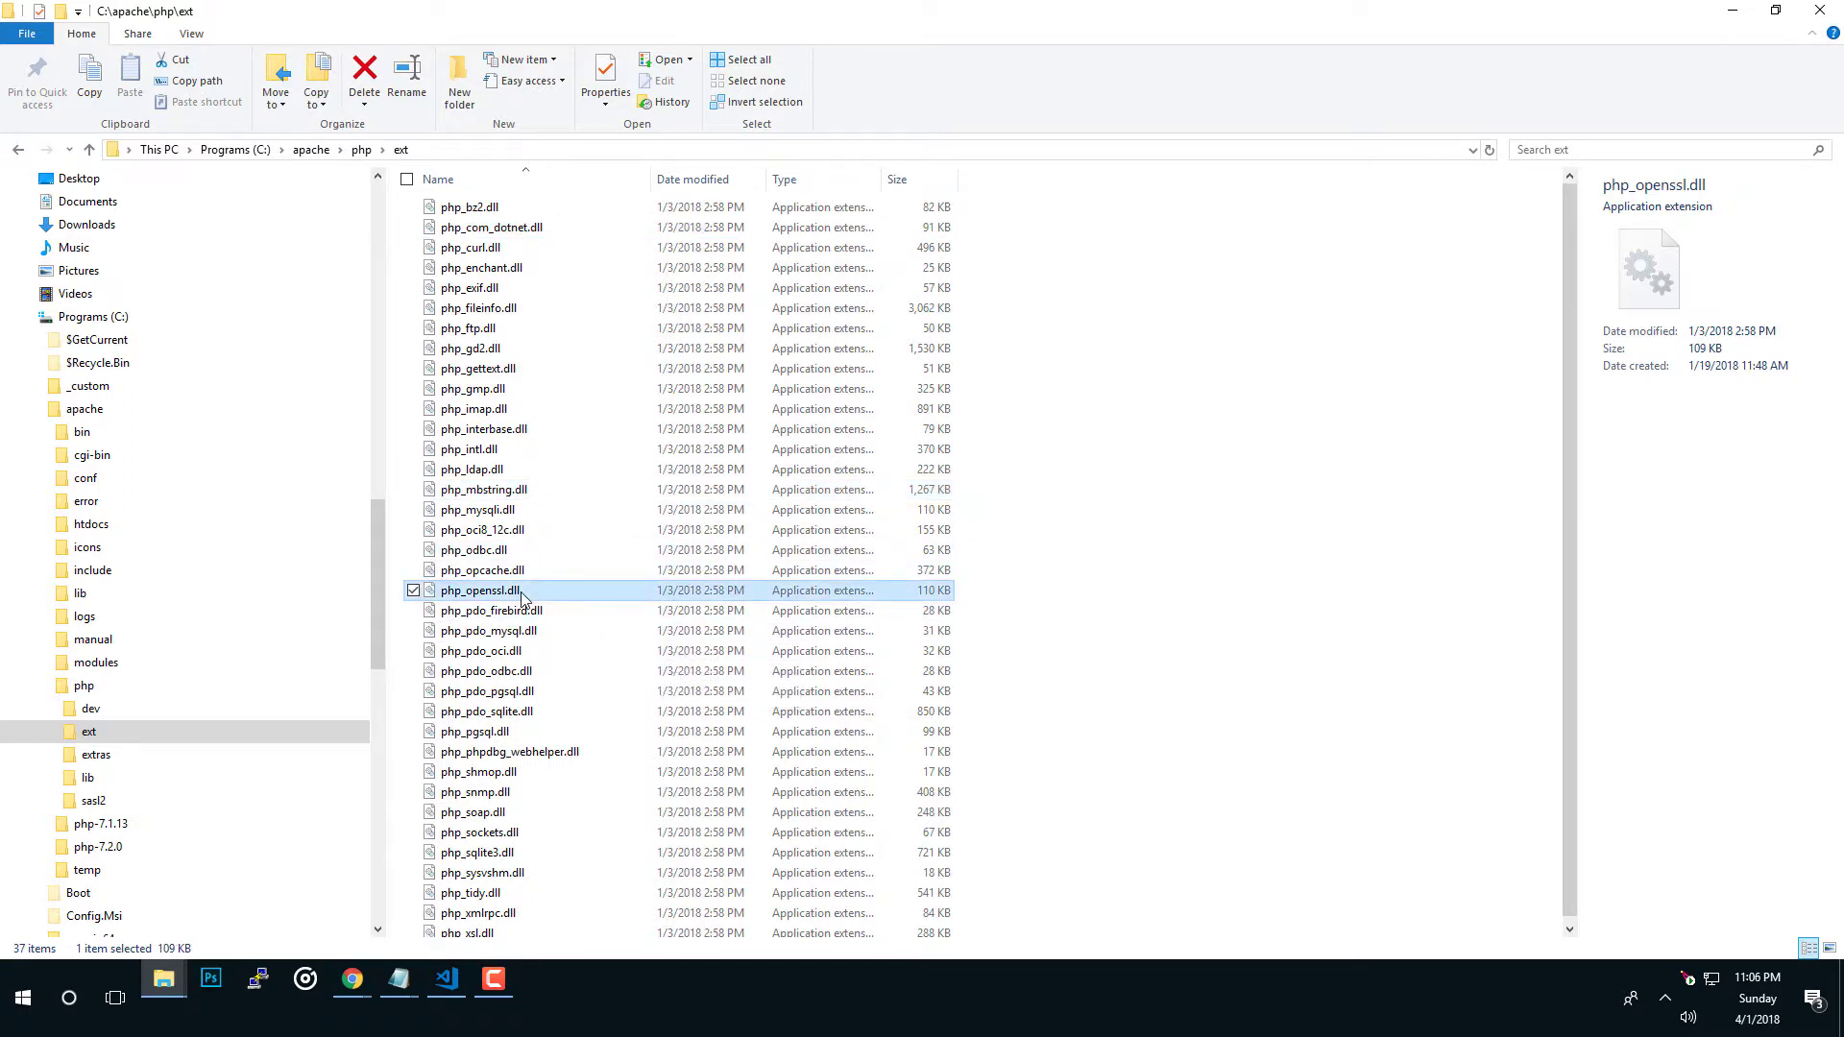
Step: Open apache\bin and restart Apache from the Apache Monitor tray icon
{"action": "left_click", "coordinate": [323, 152]}
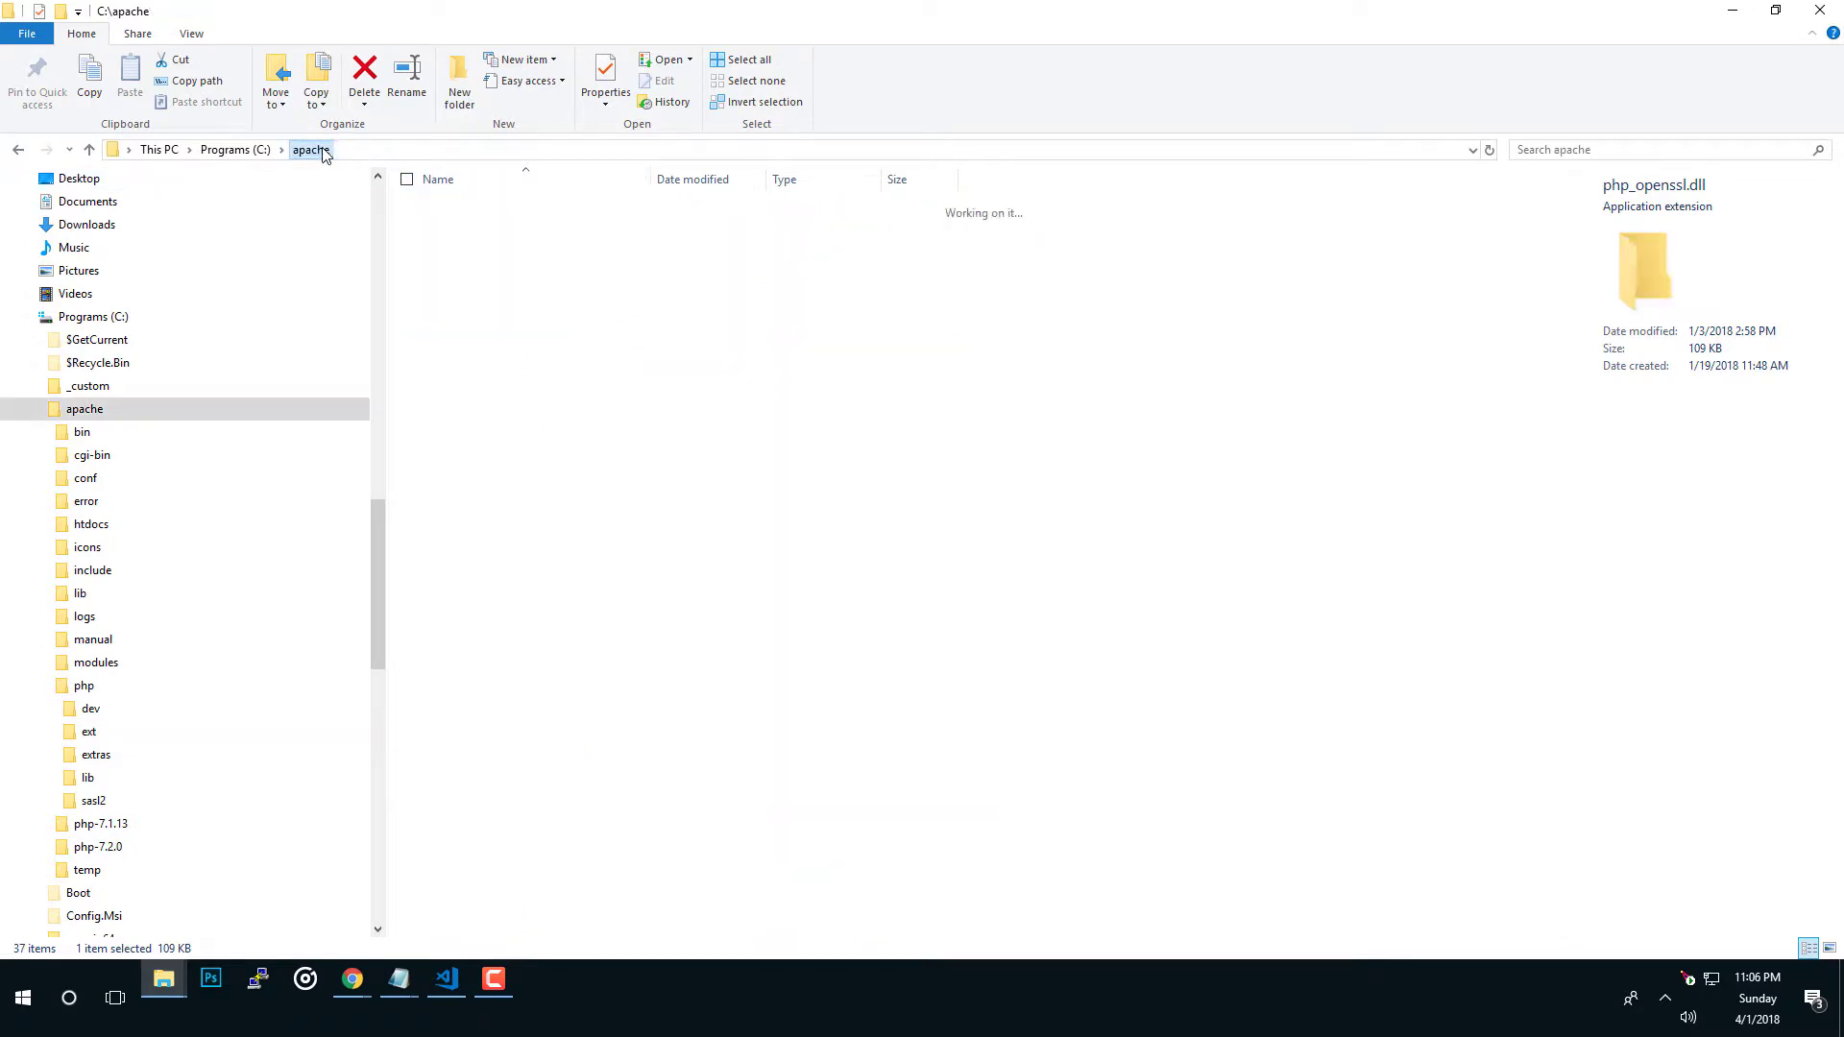
{"action": "double_click", "coordinate": [448, 208]}
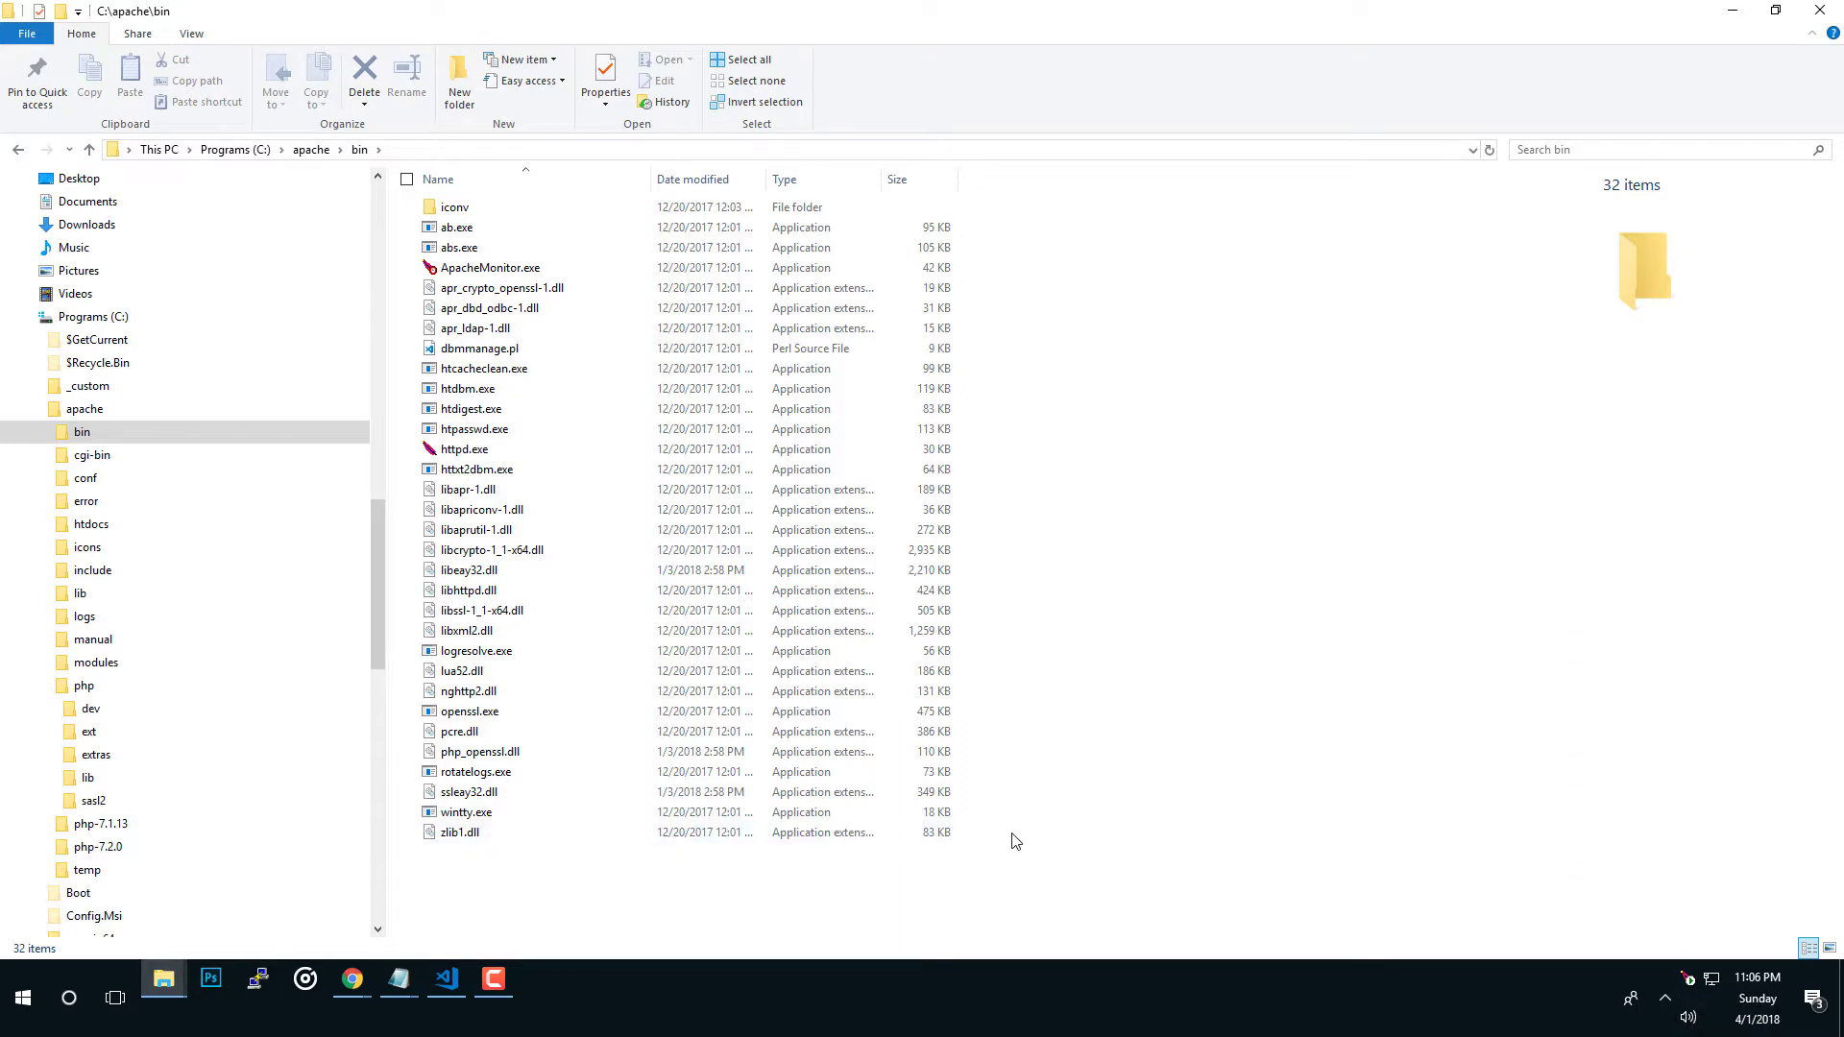
{"action": "left_click", "coordinate": [1692, 981]}
{"action": "mouse_move", "coordinate": [1750, 988]}
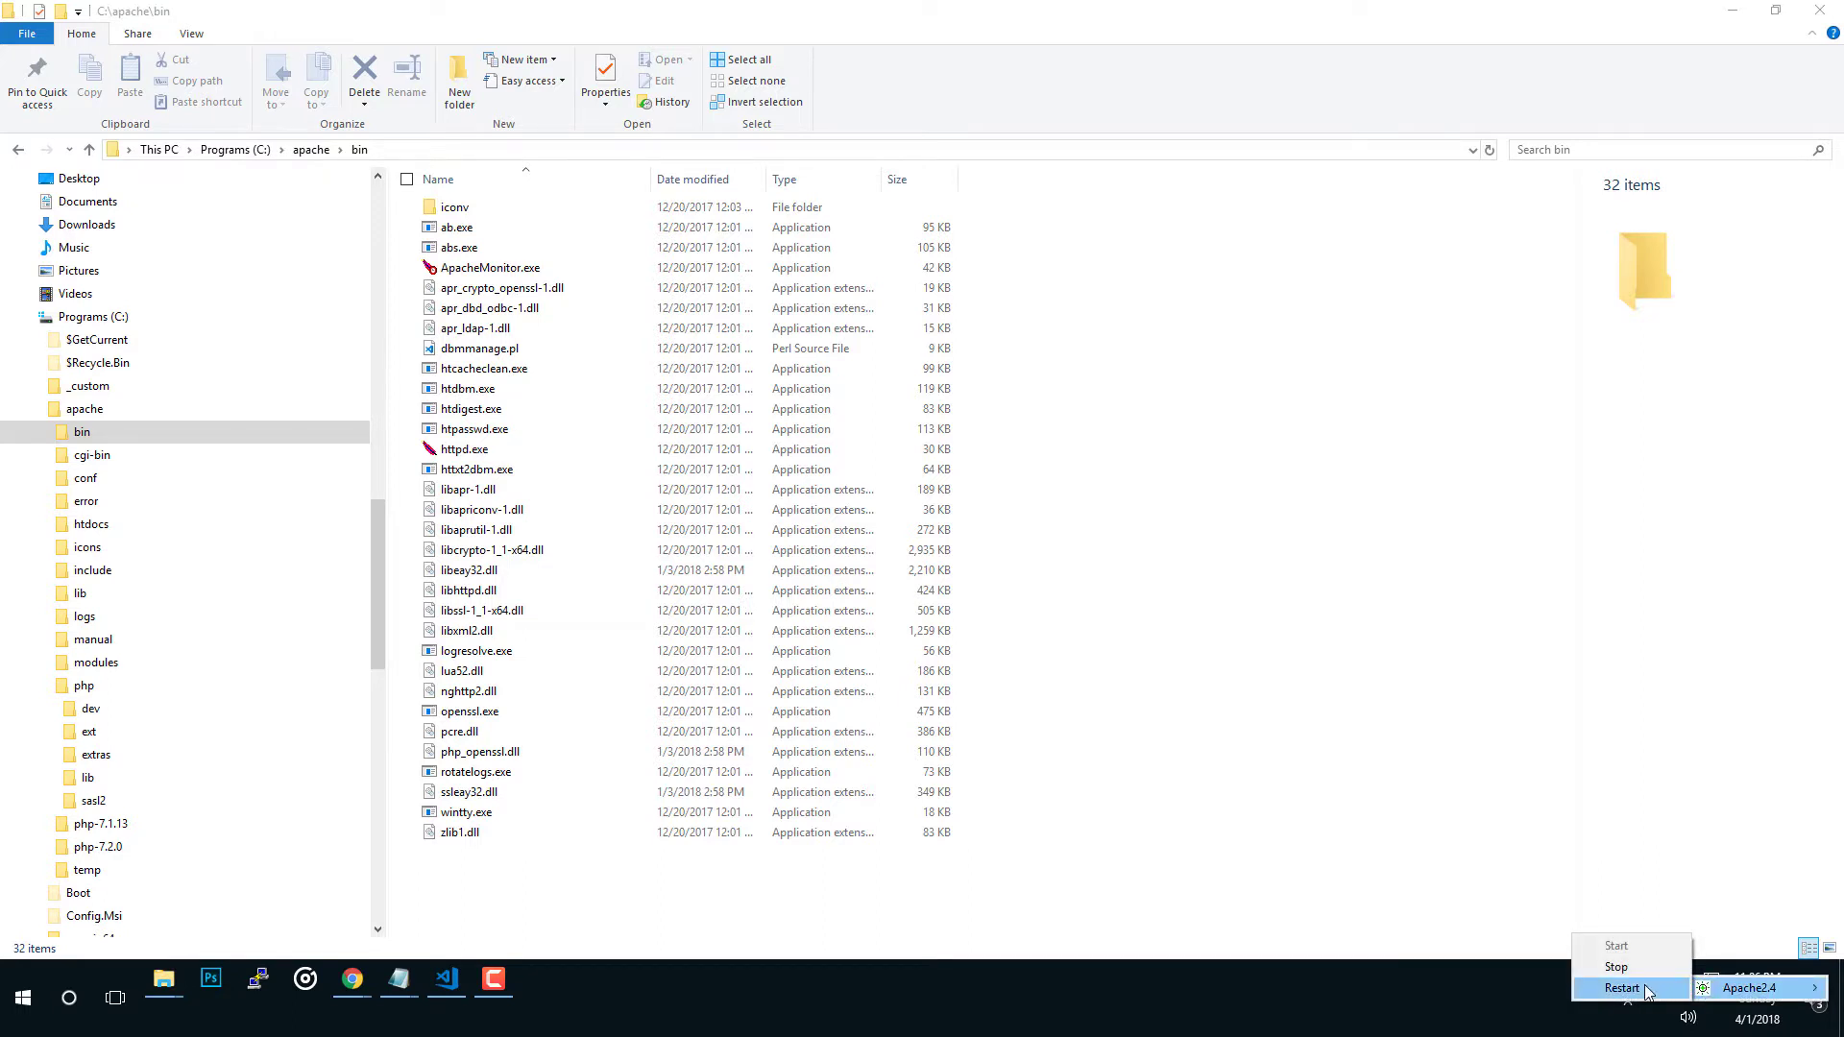
{"action": "left_click", "coordinate": [1646, 991]}
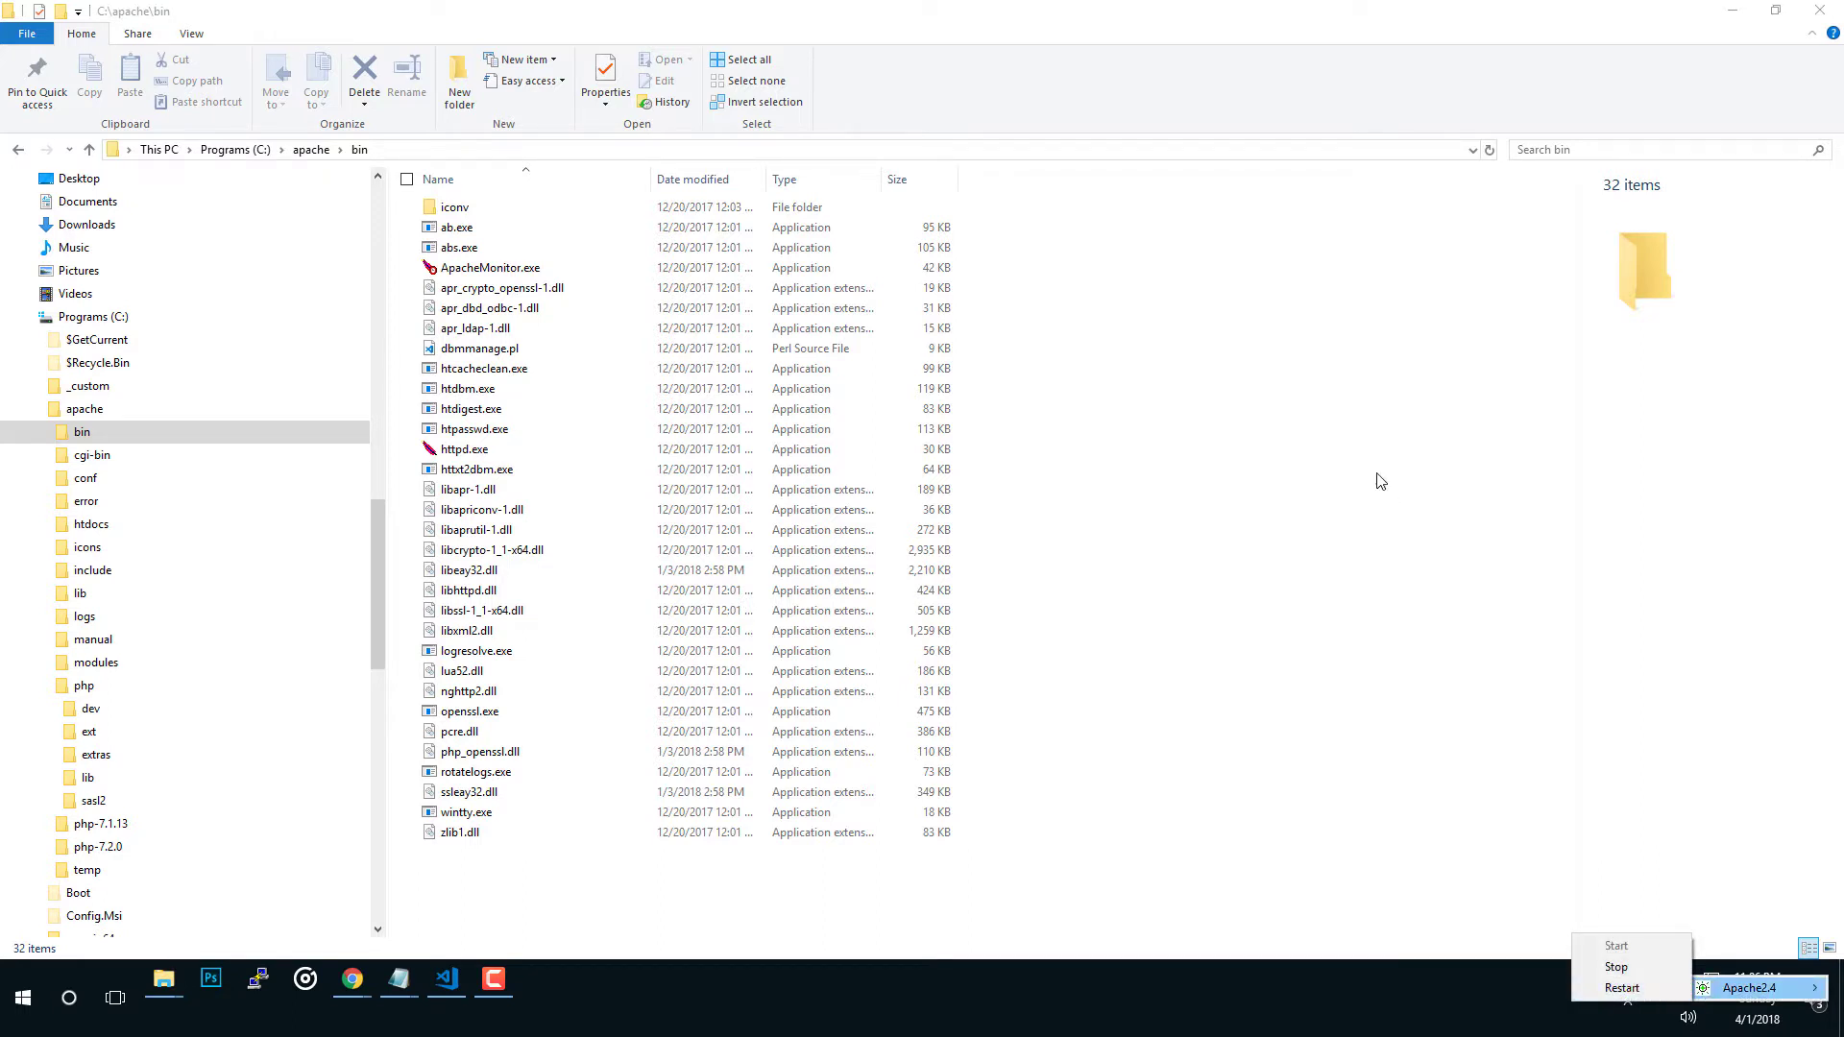
Step: Minimize File Explorer and the editor, then select the WordPress install error text
{"action": "left_click", "coordinate": [1715, 9]}
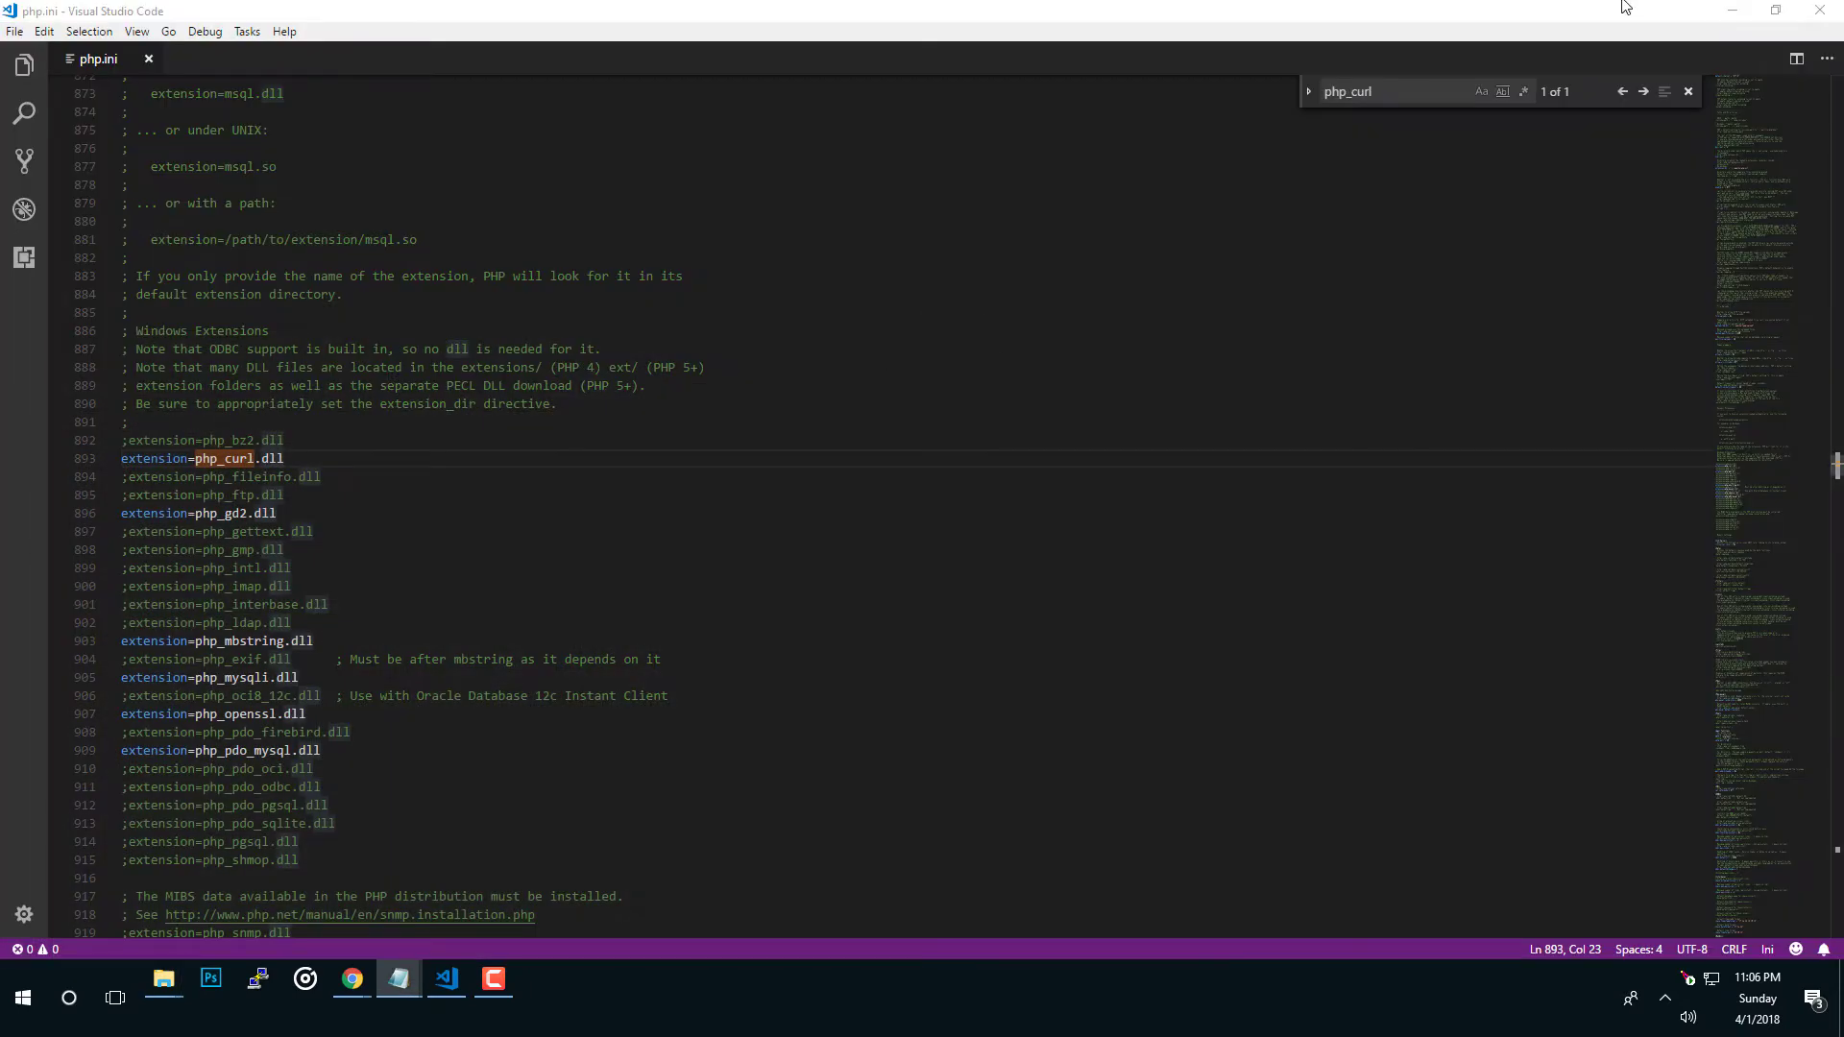
{"action": "left_click", "coordinate": [1731, 10]}
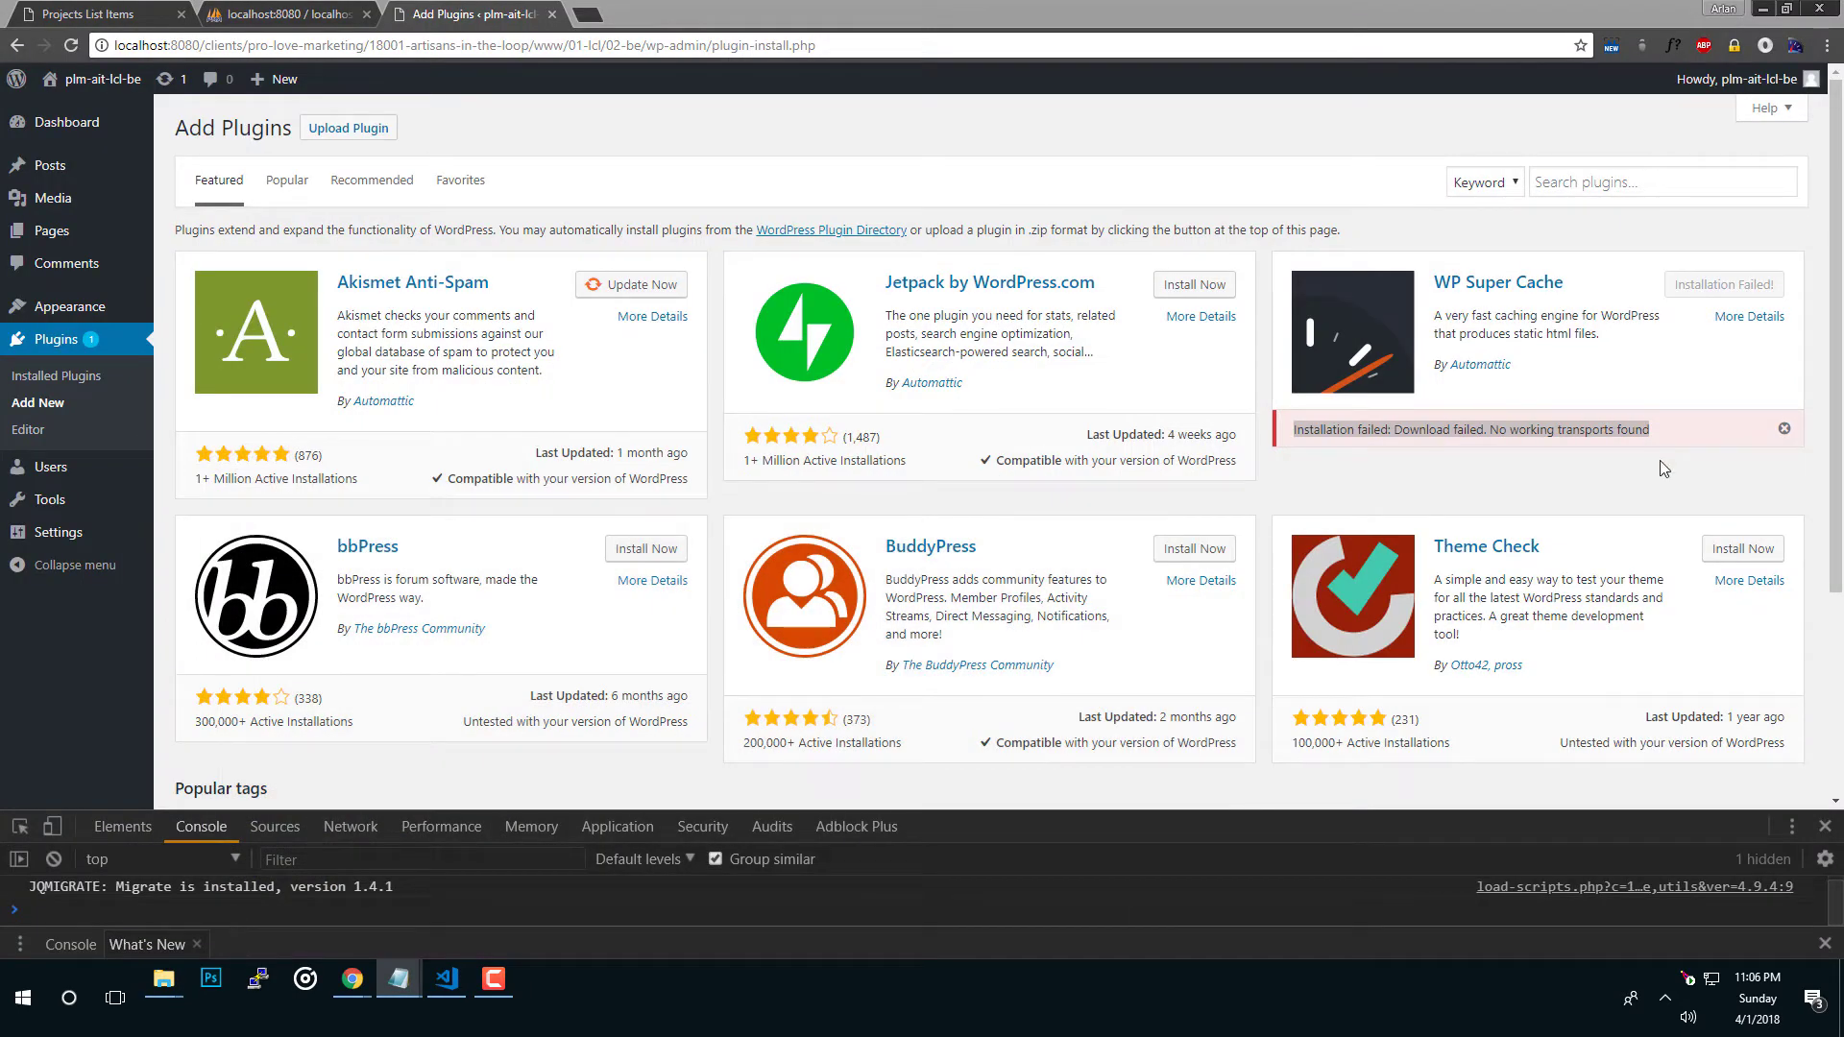
{"action": "left_click_drag", "start_coordinate": [1663, 437], "coordinate": [1297, 428]}
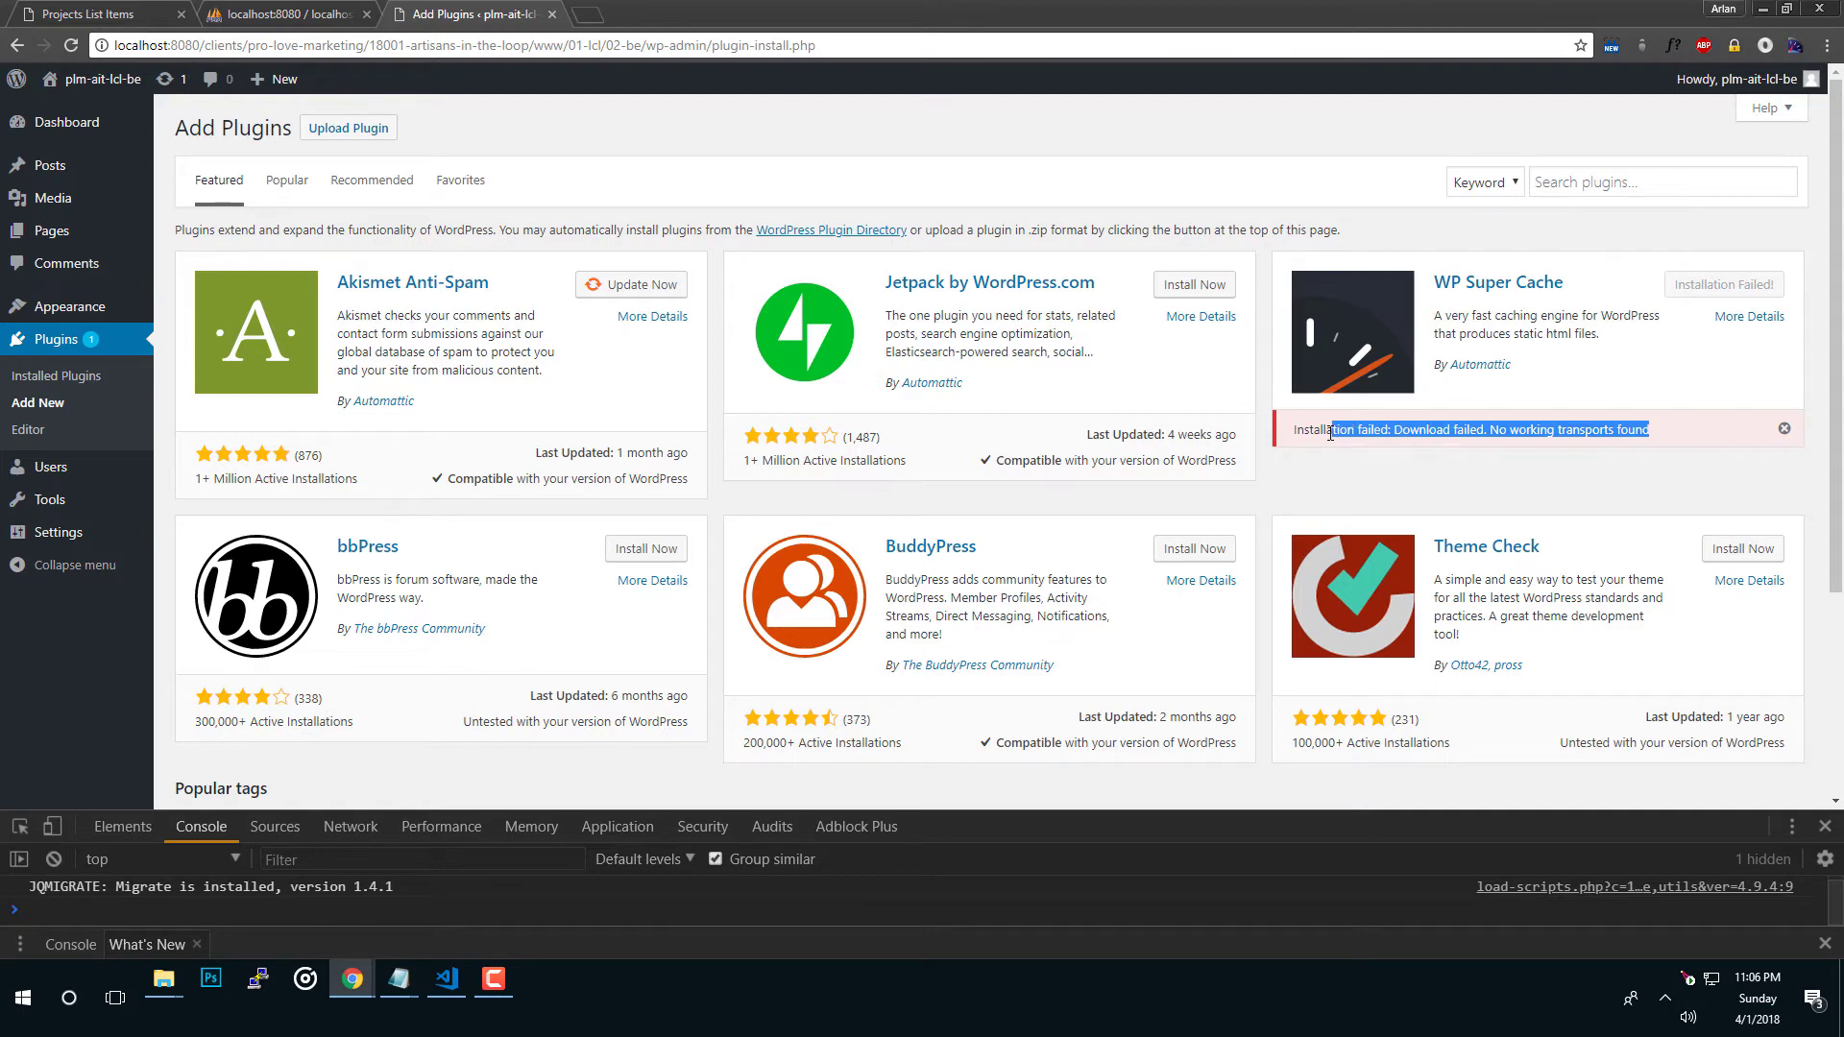